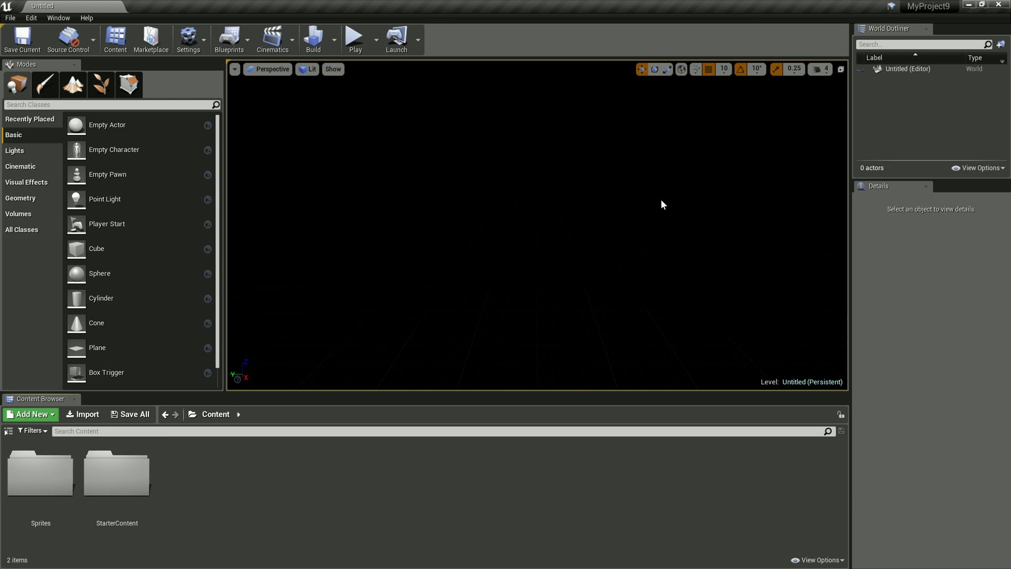
Step: Create a new folder in Content named 'Material'
mouse_move(537, 243)
right_mouse_down()
mouse_move(527, 317)
mouse_move(540, 251)
right_mouse_up()
right_click(184, 482)
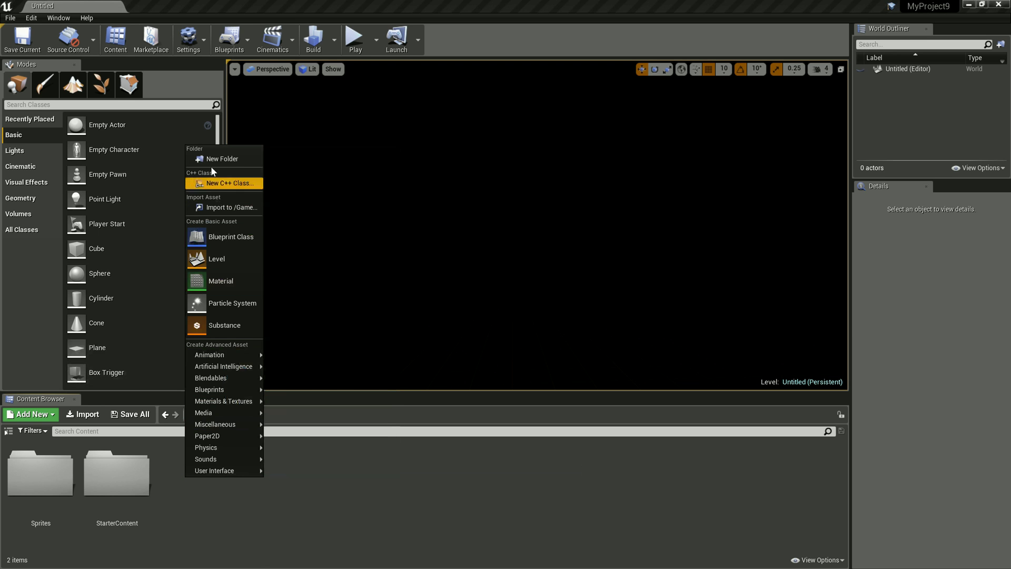
left_click(214, 159)
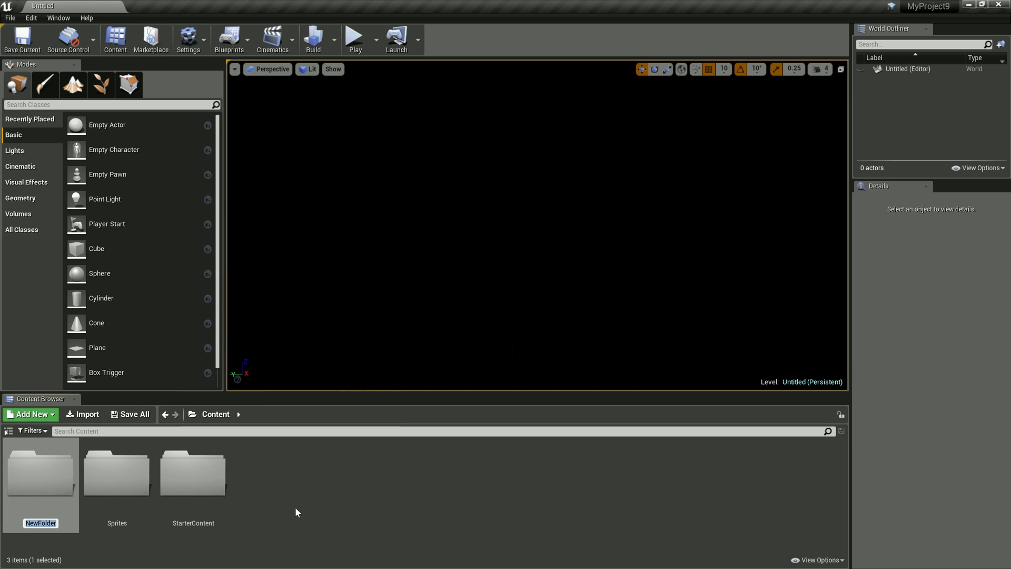
type("Material")
key("Return")
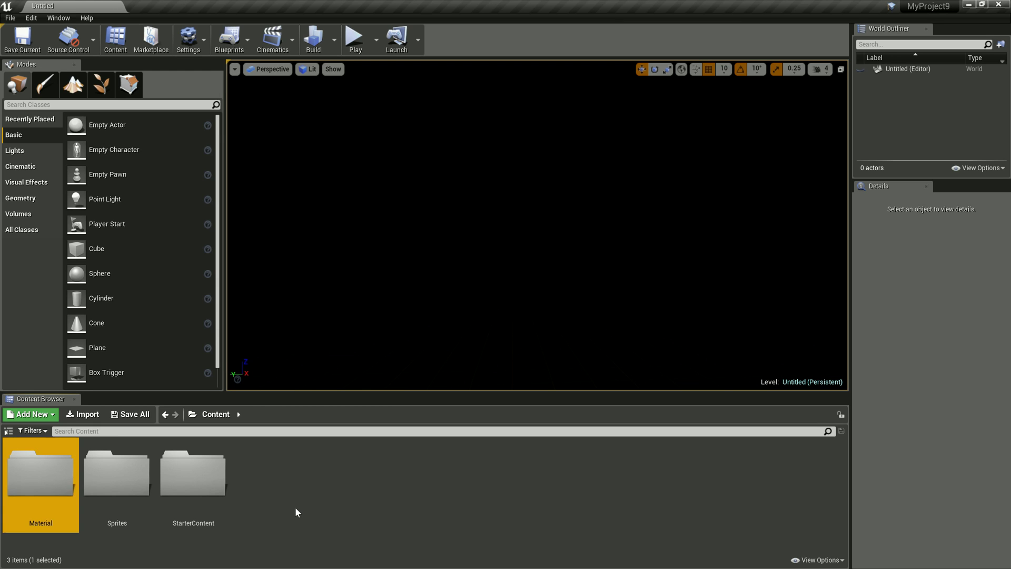
Step: Open the empty Material folder and dismiss its context menu unused
key("Return")
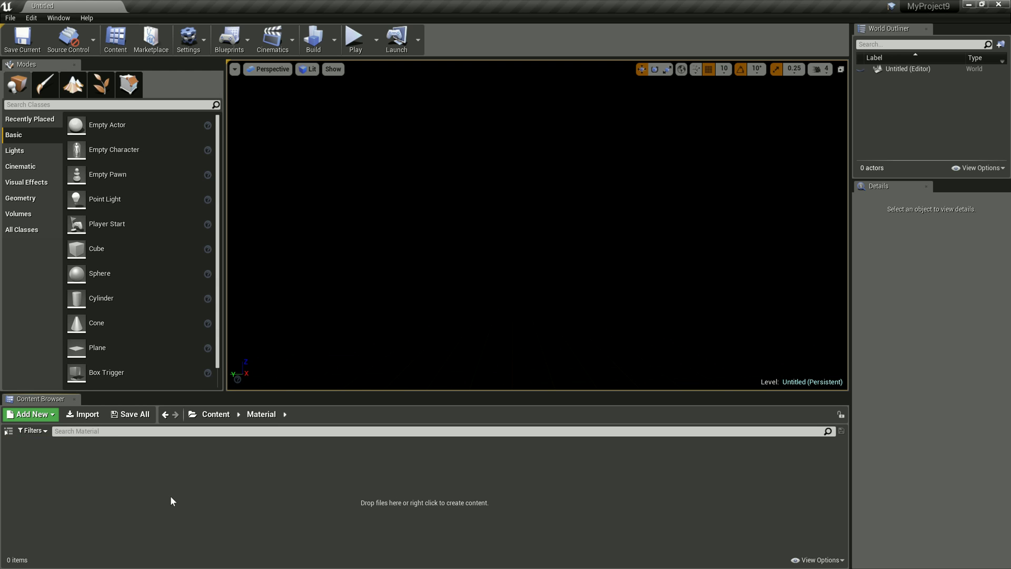
right_click(172, 501)
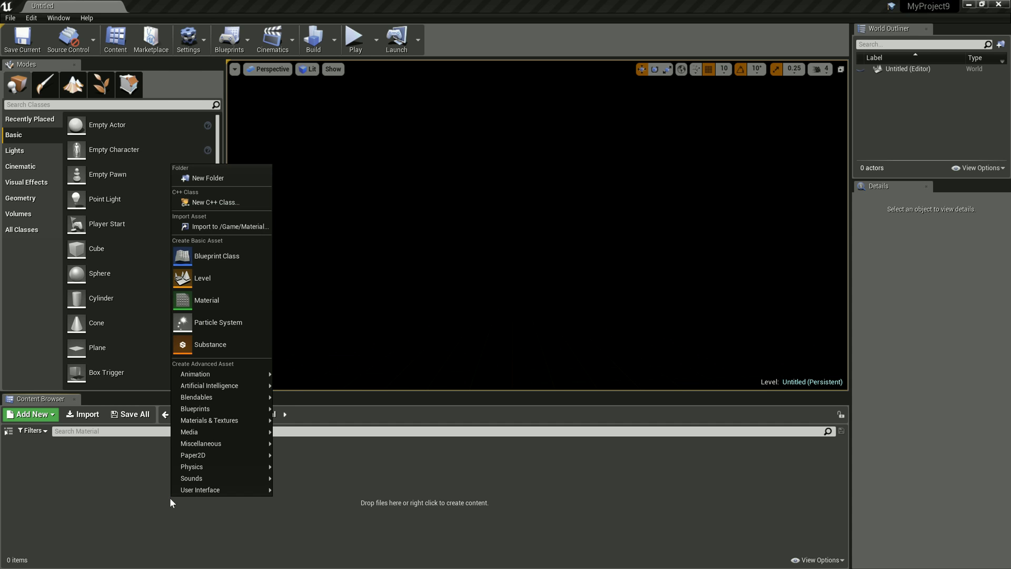
left_click(146, 524)
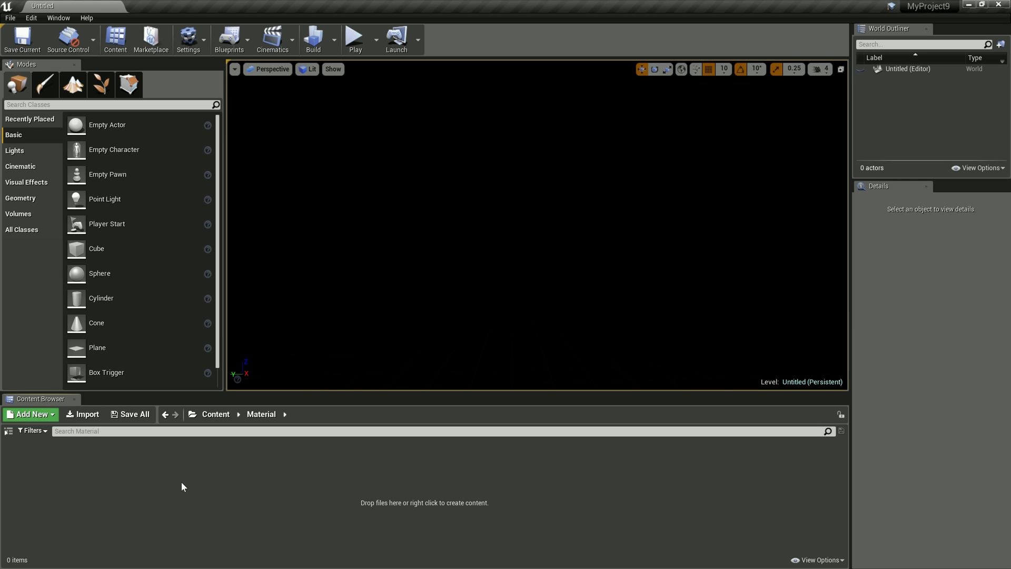
Step: Add a new Material asset named 'LevelPrototype' and open it in the Material Editor
right_click(106, 459)
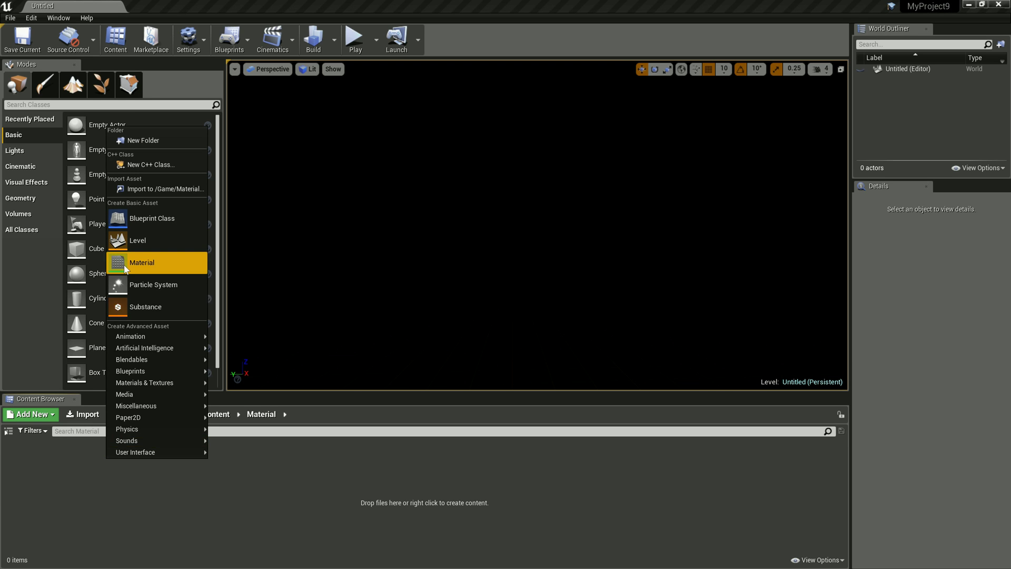
left_click(142, 263)
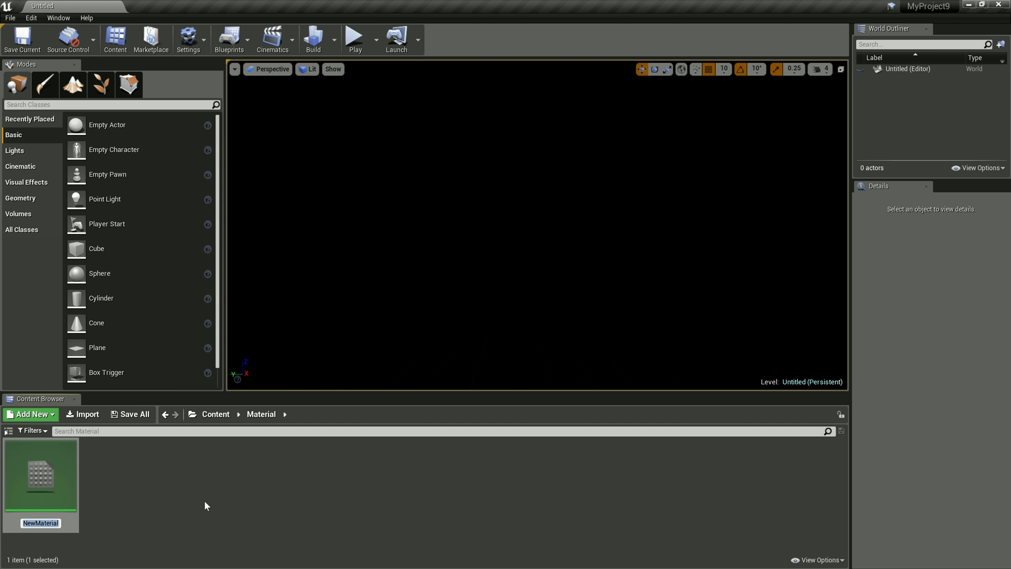
type("LevelP")
type("rototype")
key("Return")
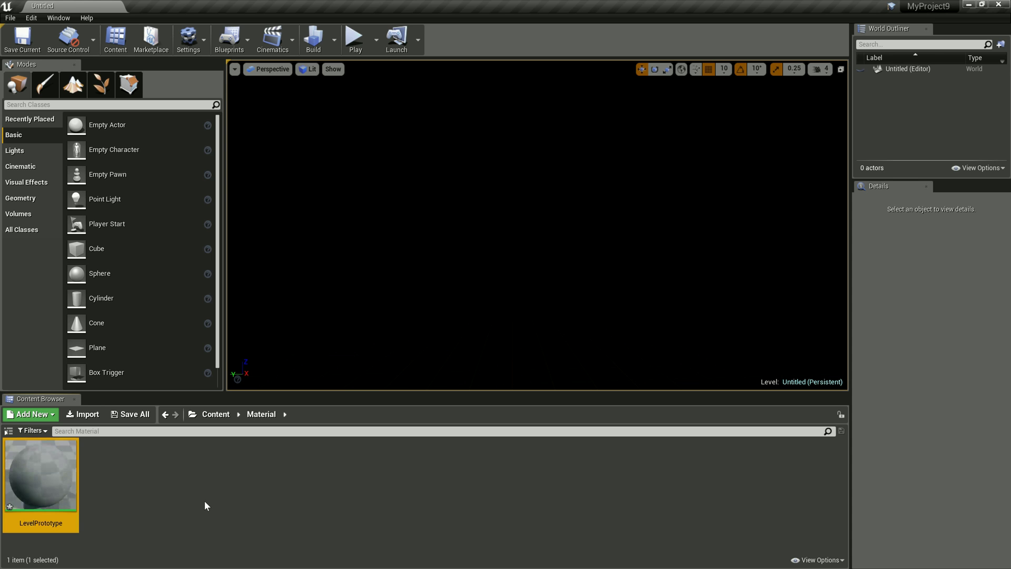
key("Return")
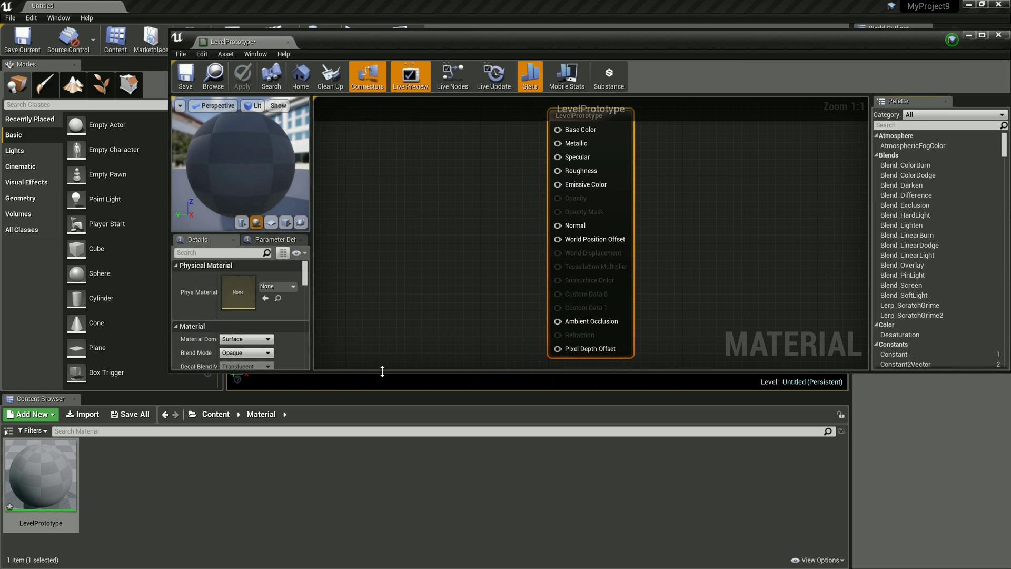
Step: Stretch the LevelPrototype editor window taller and wider, then pan the graph
left_click_drag(382, 372, 382, 488)
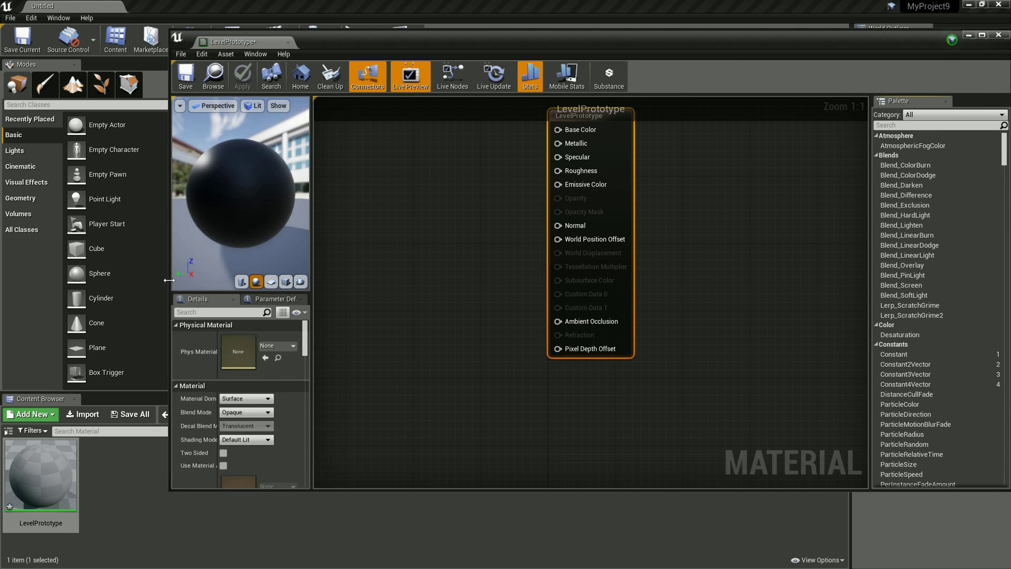
left_click_drag(168, 280, 43, 281)
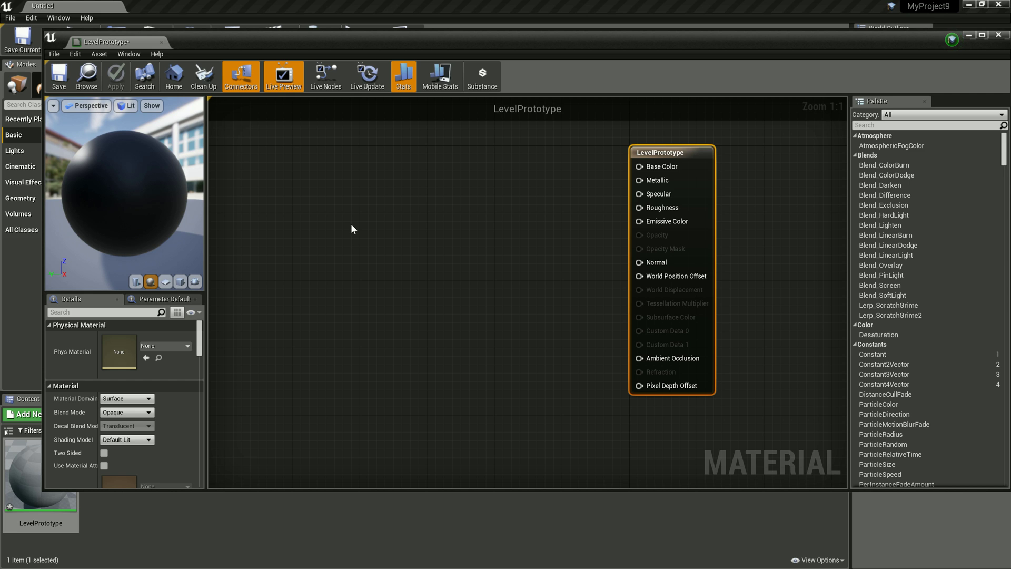
right_click_drag(352, 225, 377, 248)
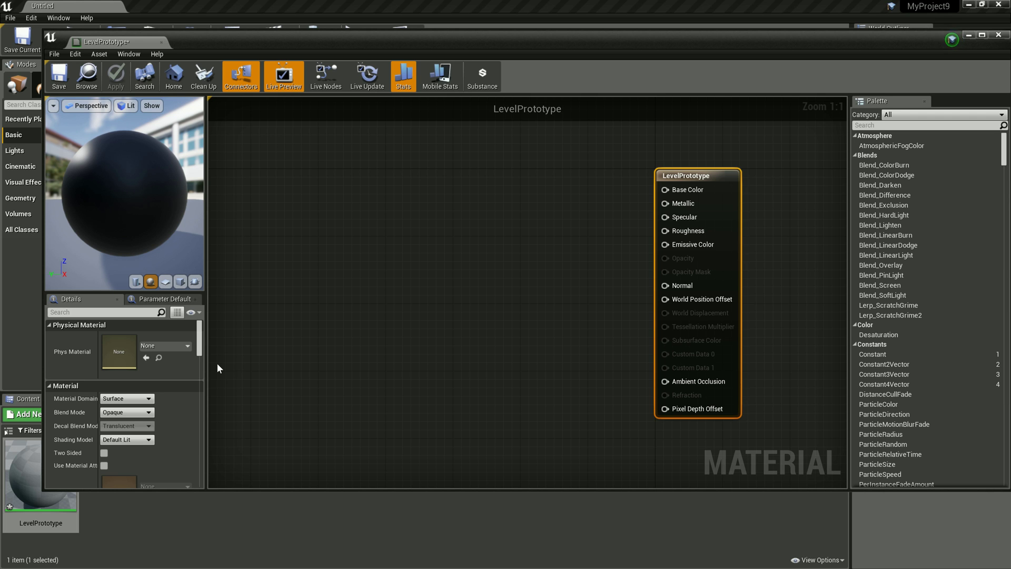
Step: Set the LevelPrototype Shading Model to Unlit in the Details panel
left_click(136, 439)
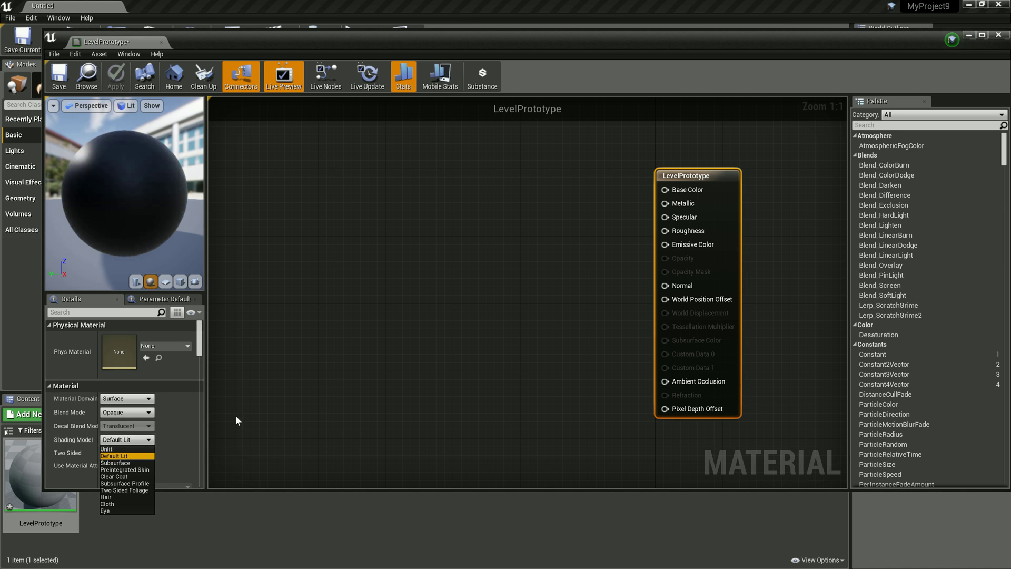
left_click(118, 449)
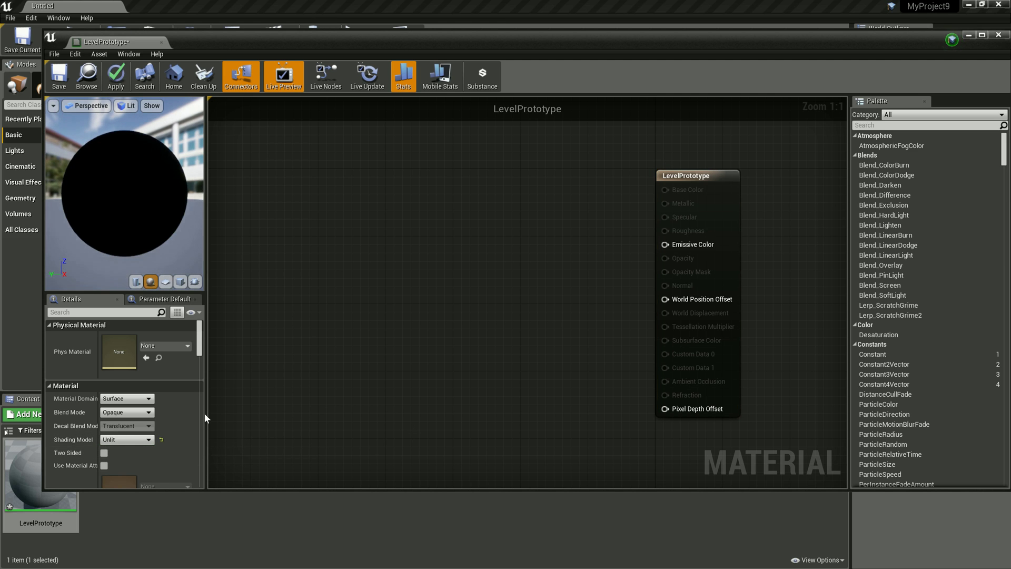
left_click(127, 439)
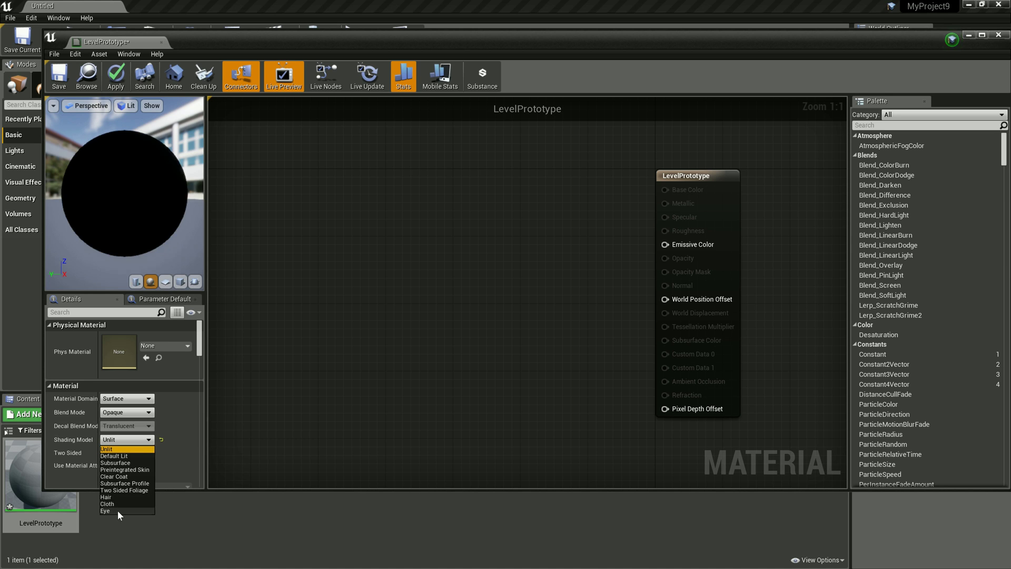
left_click(489, 363)
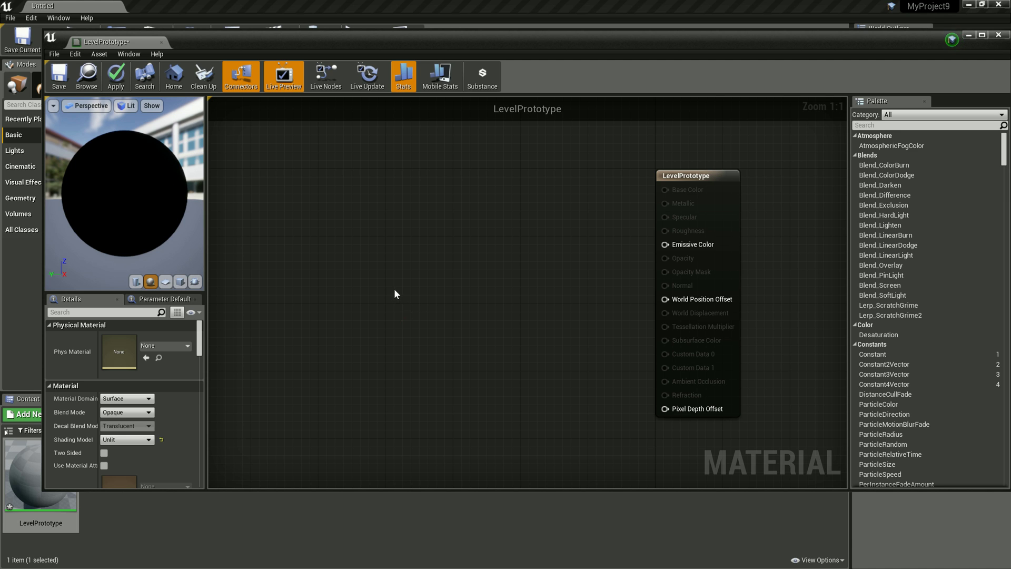
right_click_drag(396, 293, 420, 299)
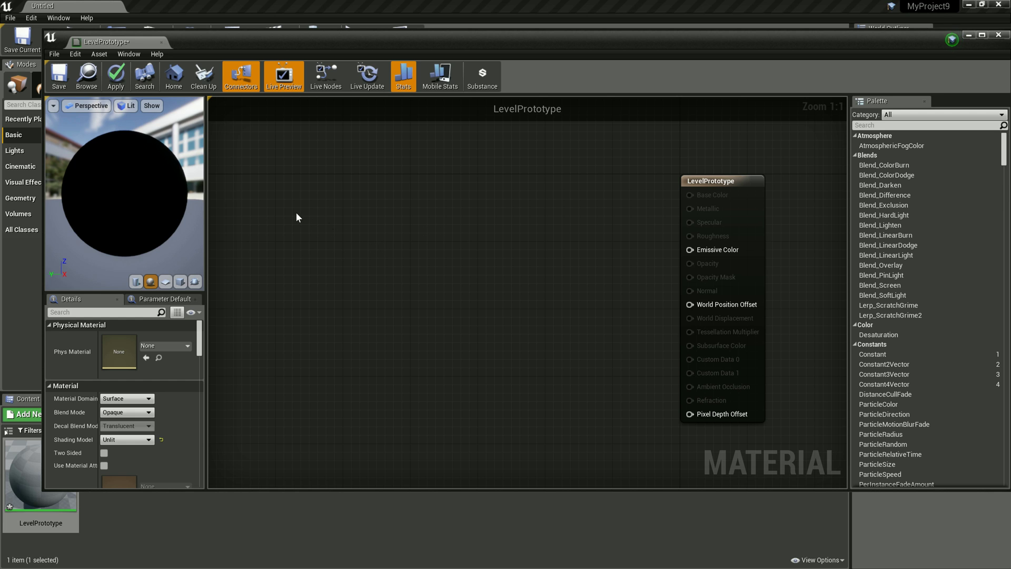
Step: Add an Absolute World Position node to the graph
right_click(274, 228)
type("wor")
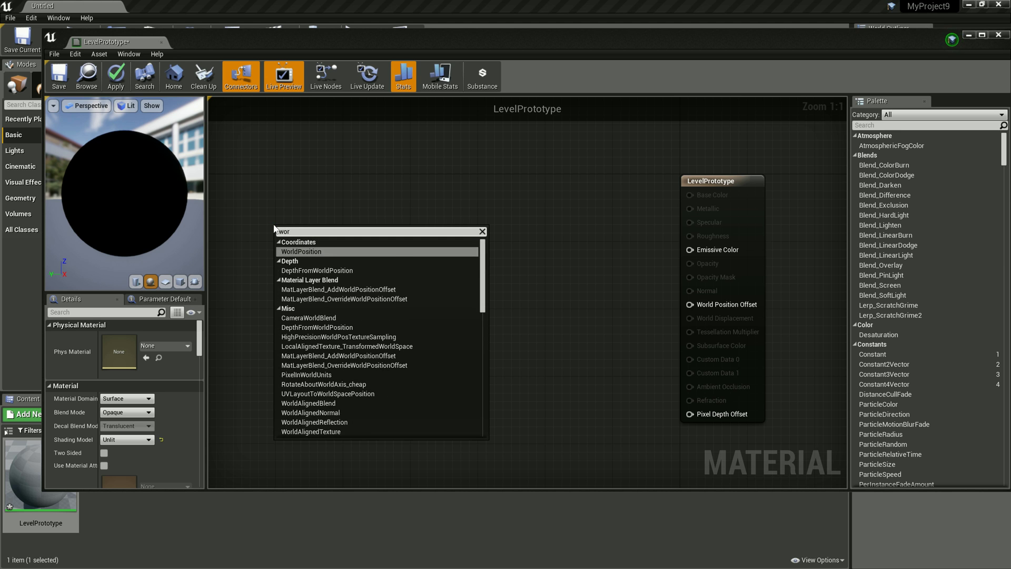
left_click(299, 252)
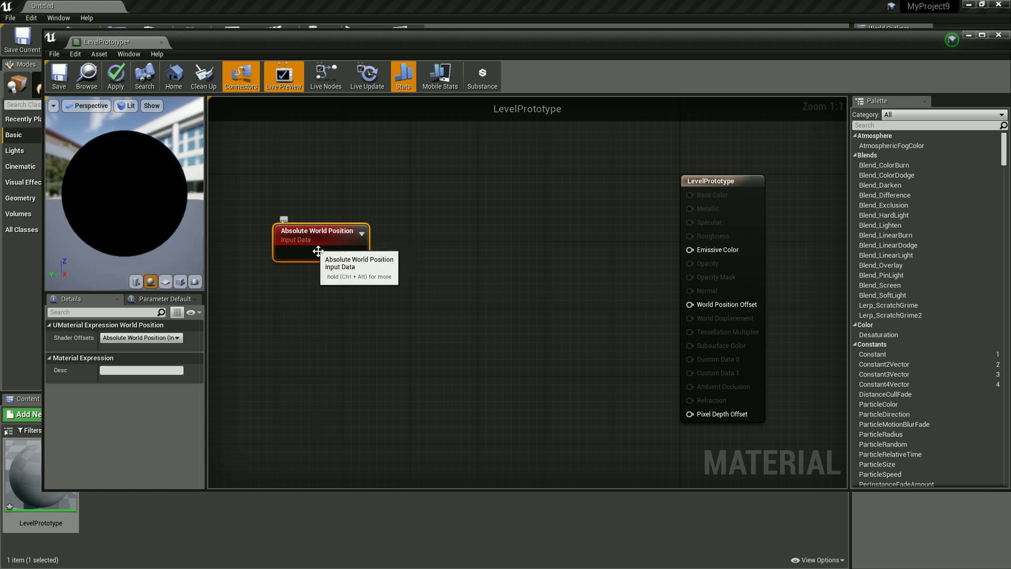
left_click_drag(330, 252, 306, 220)
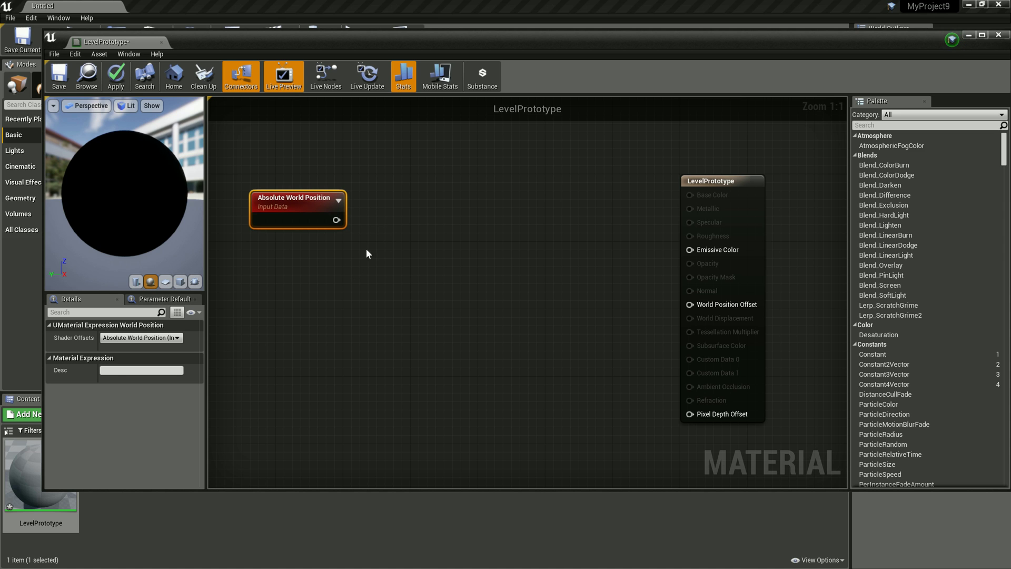
Step: Add a Component Mask node keeping only the R and B channels
right_click(388, 226)
type("mask")
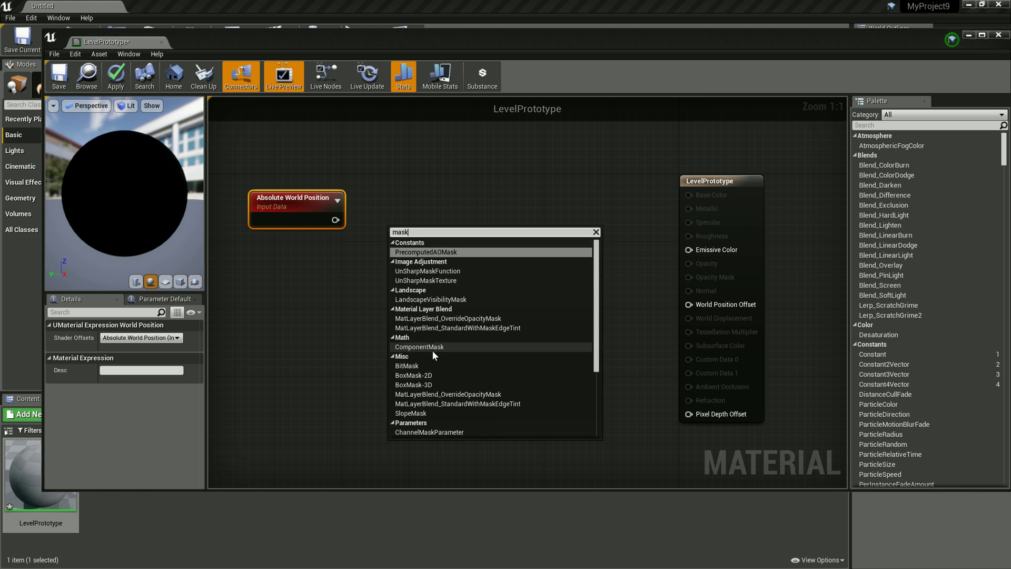
left_click(431, 346)
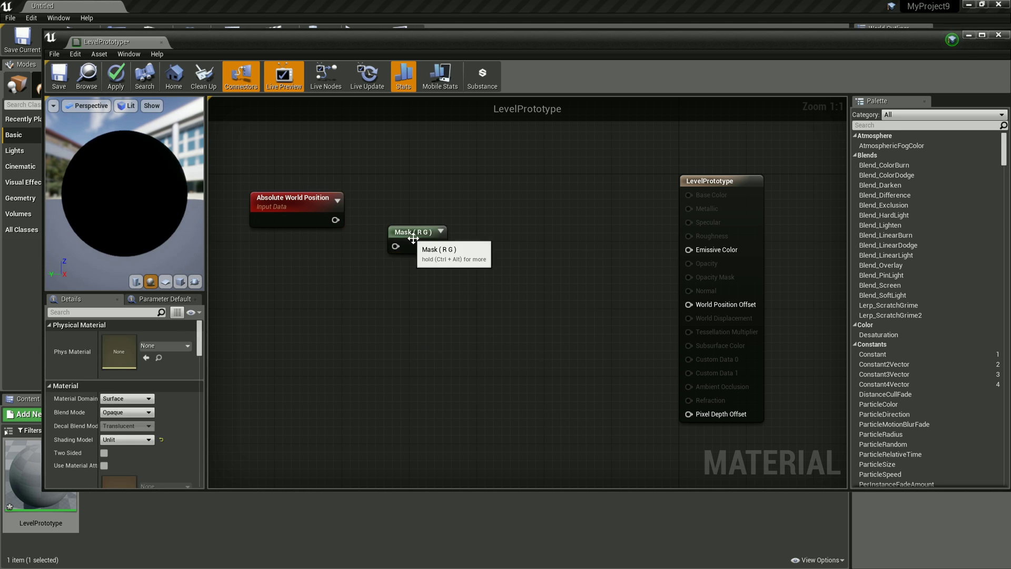
left_click_drag(401, 243, 415, 235)
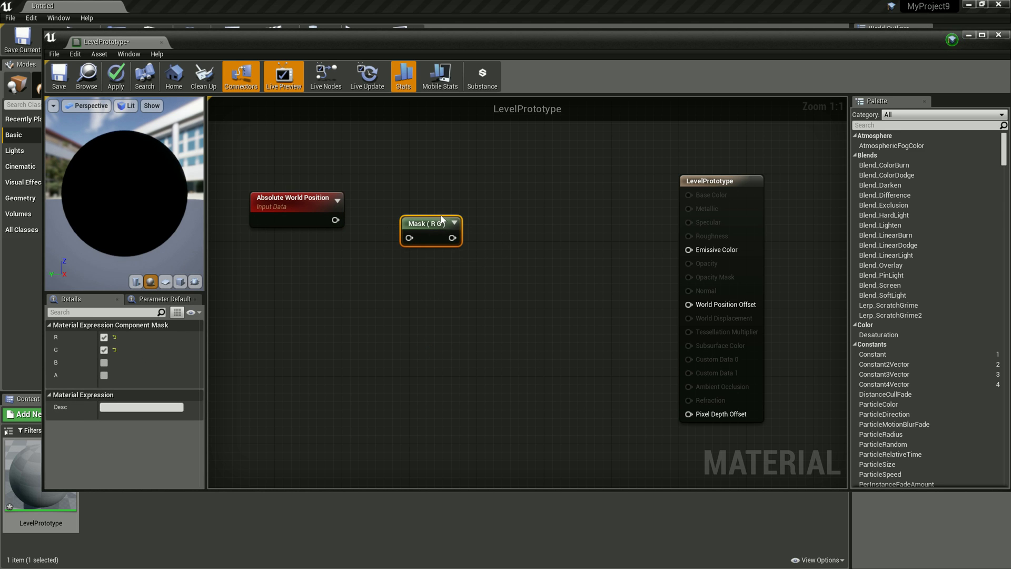
left_click(104, 351)
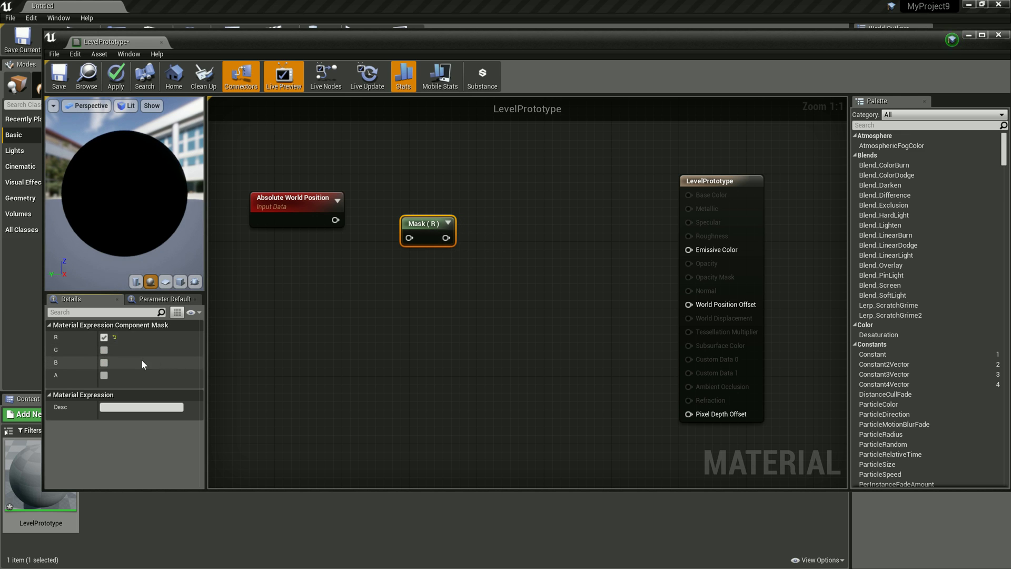
left_click(105, 363)
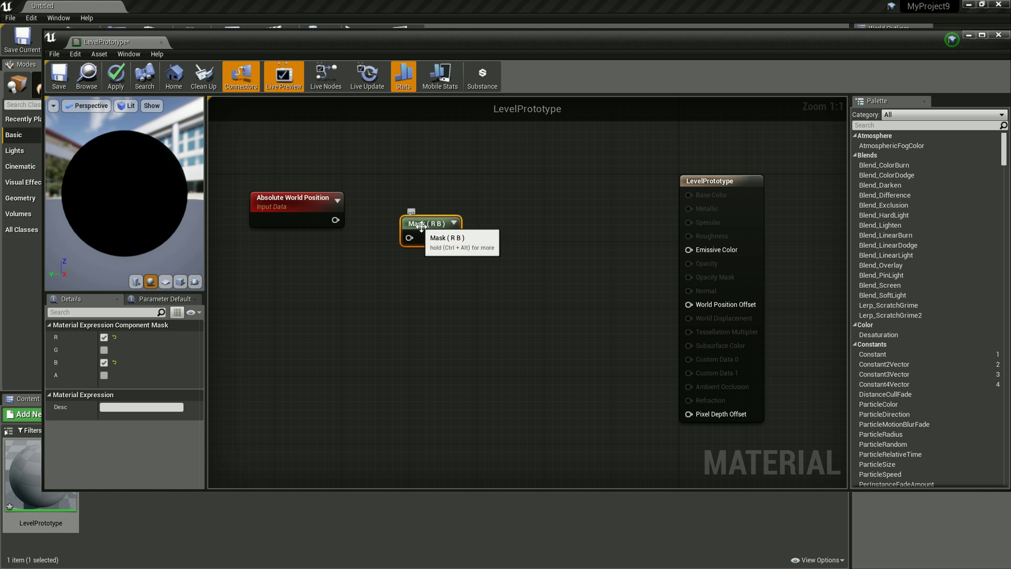
Step: Wire Absolute World Position into the Mask (R B) node's input
left_click_drag(427, 224, 393, 207)
left_click_drag(335, 222, 376, 221)
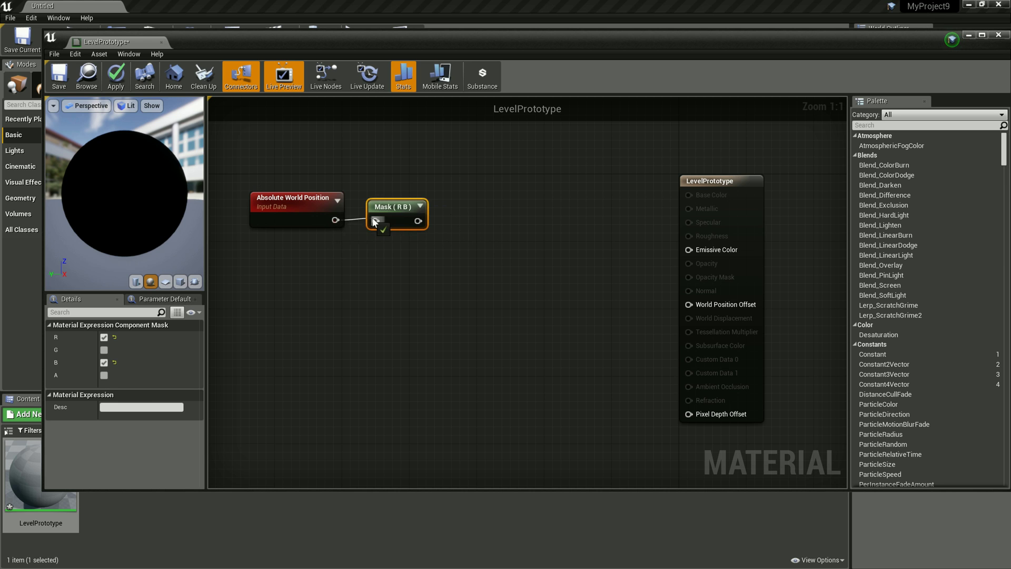
left_click(394, 260)
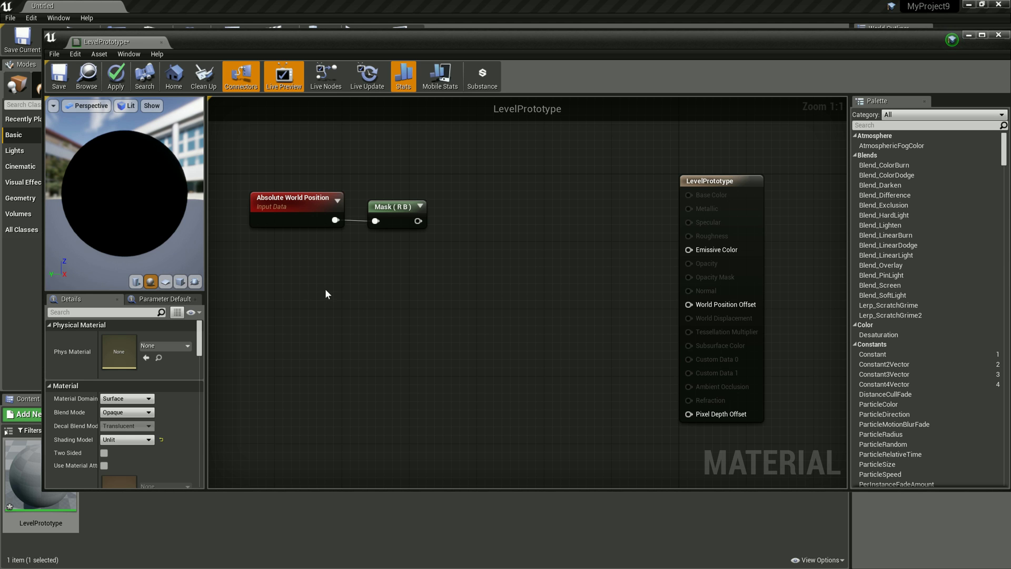
Step: Place a 0 Constant, a Multiply node and a Divide node, then arrange them
left_click(311, 285)
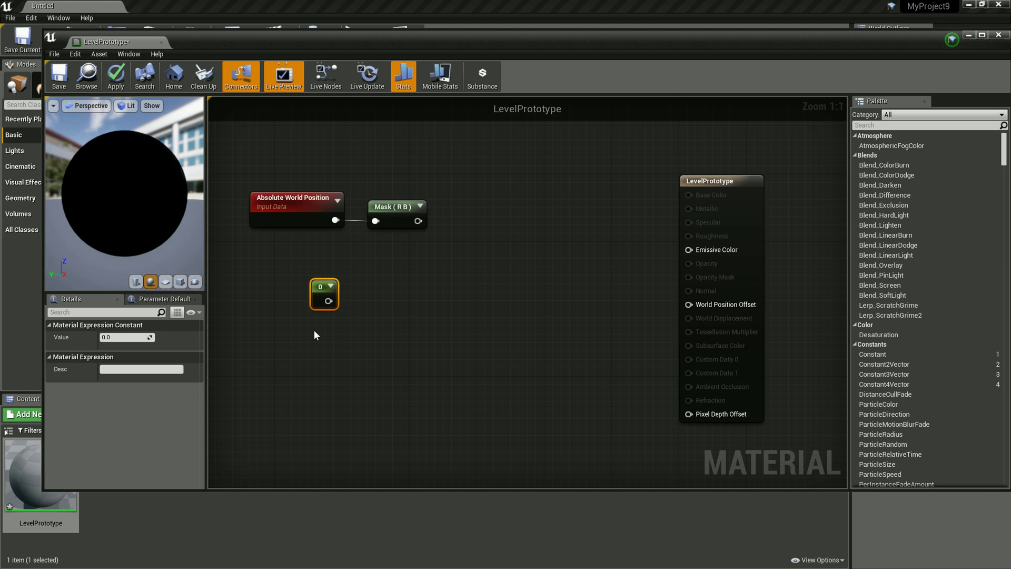
left_click(455, 243)
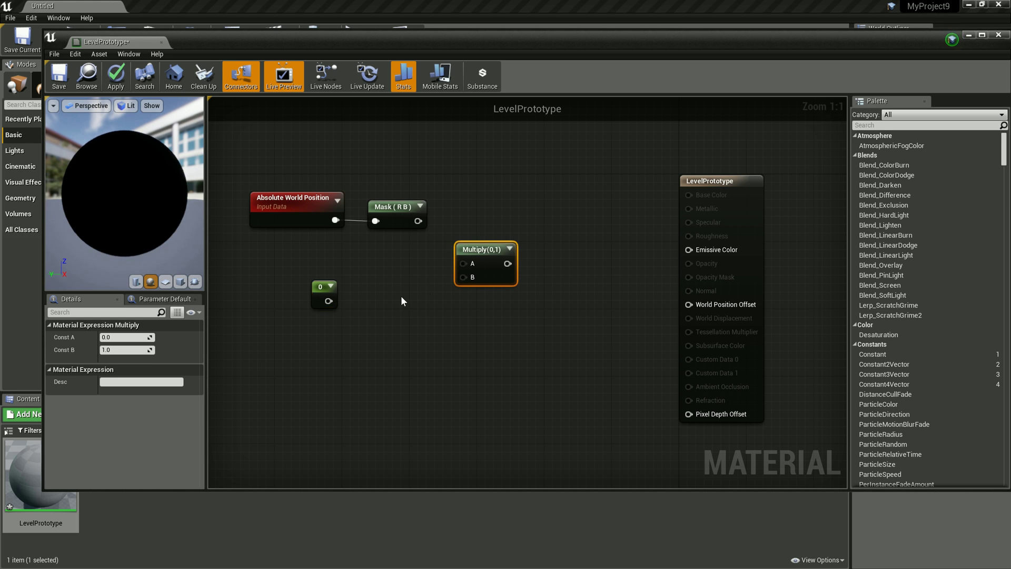
left_click(386, 304)
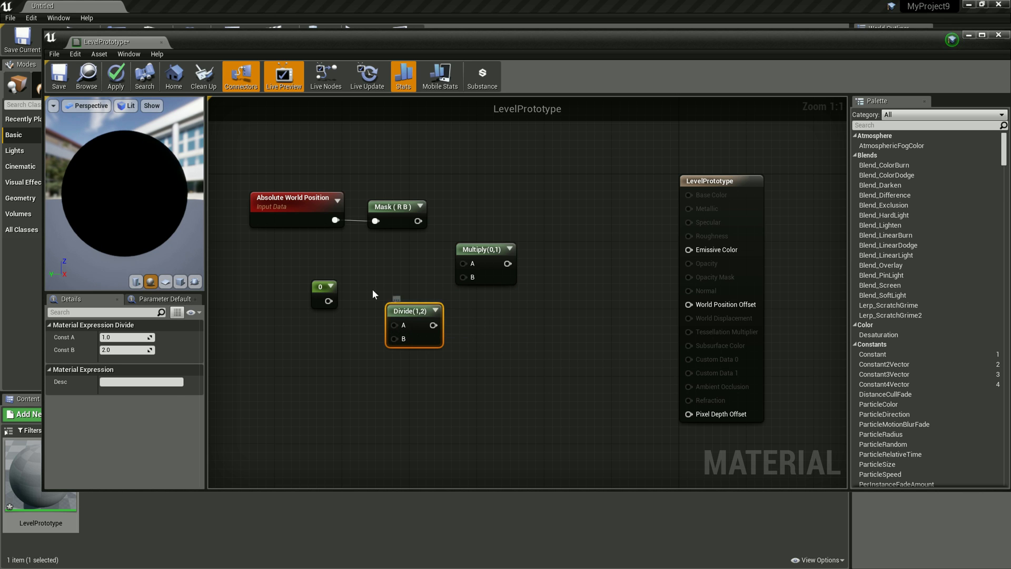
left_click_drag(321, 291, 284, 278)
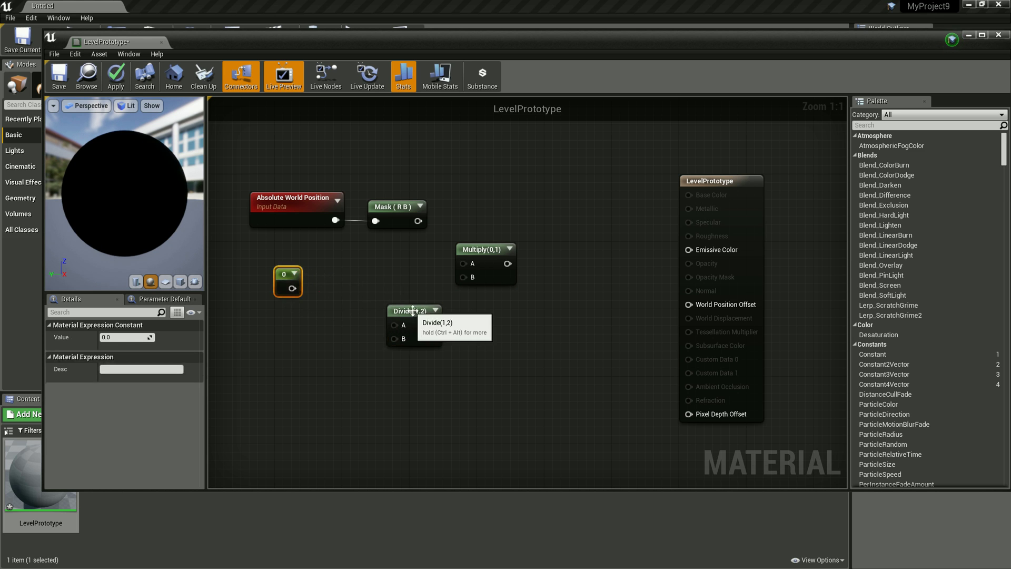
left_click_drag(413, 315, 379, 304)
left_click_drag(480, 258, 494, 248)
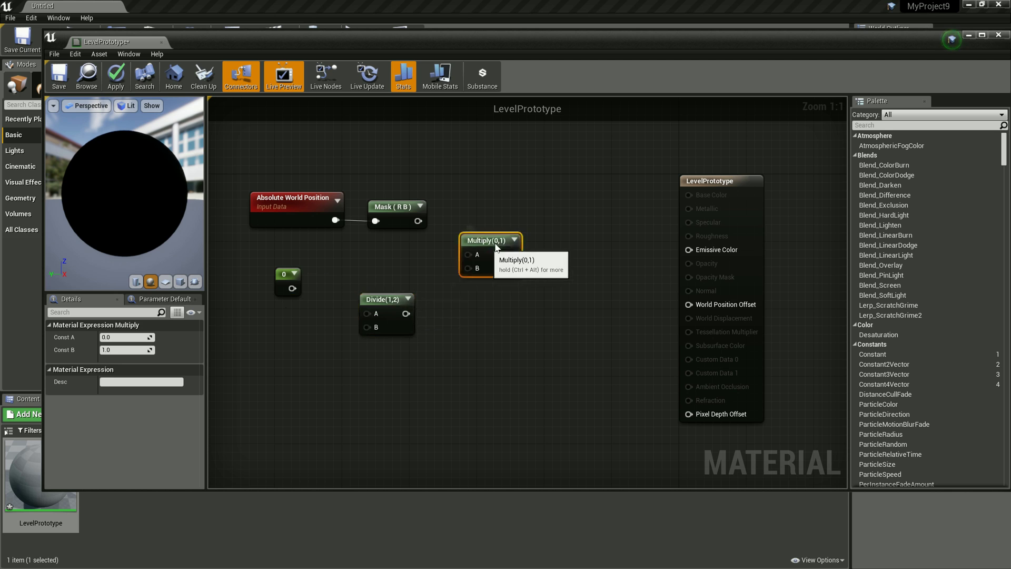
left_click(488, 307)
Step: Convert the 0 constant into a scalar parameter
left_click(287, 290)
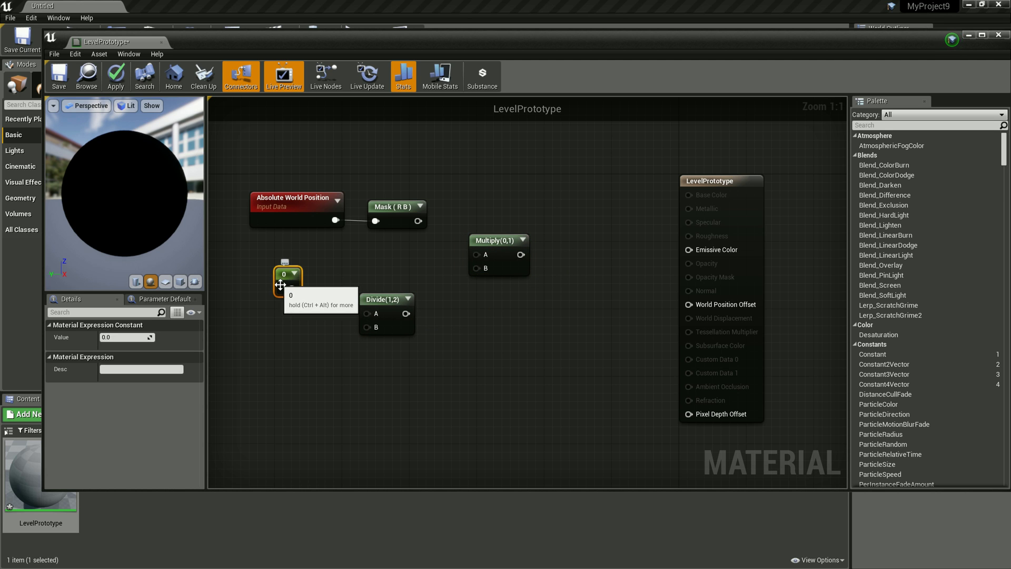
right_click(280, 284)
left_click(304, 292)
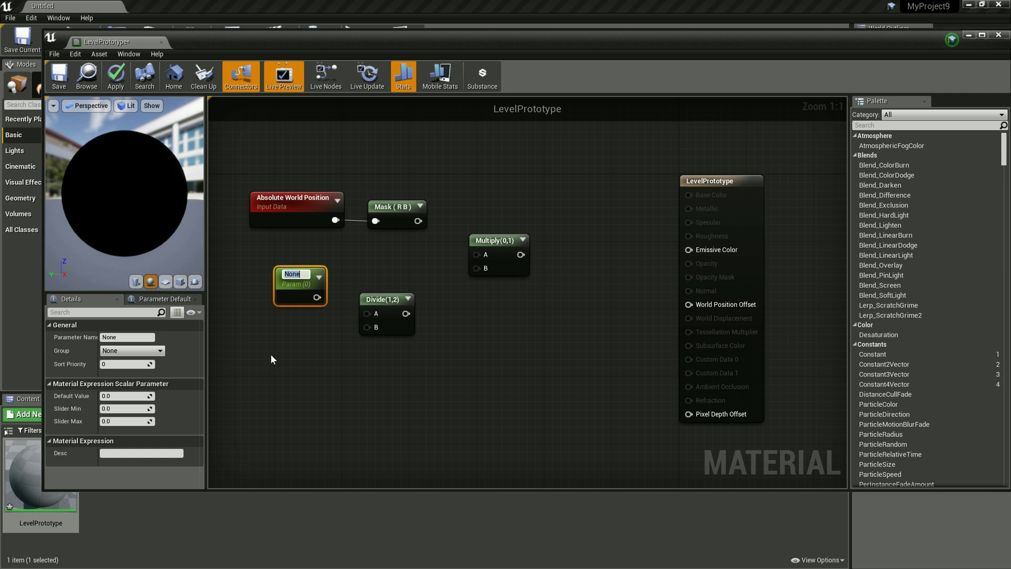
Step: Name the scalar parameter 'Rep per Meter' and reposition it beside Divide
type("Rep")
type(" per")
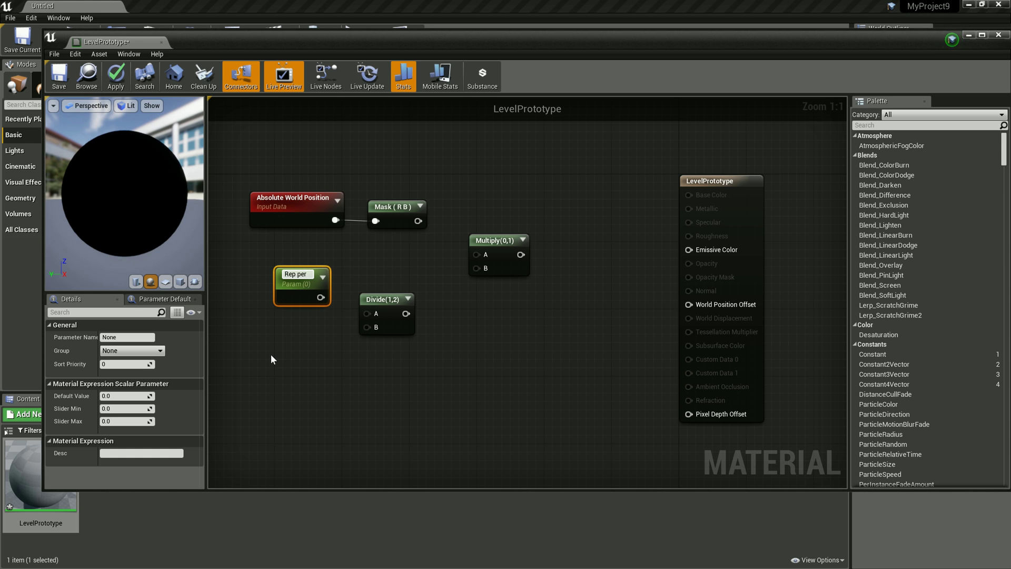
type(" Meter")
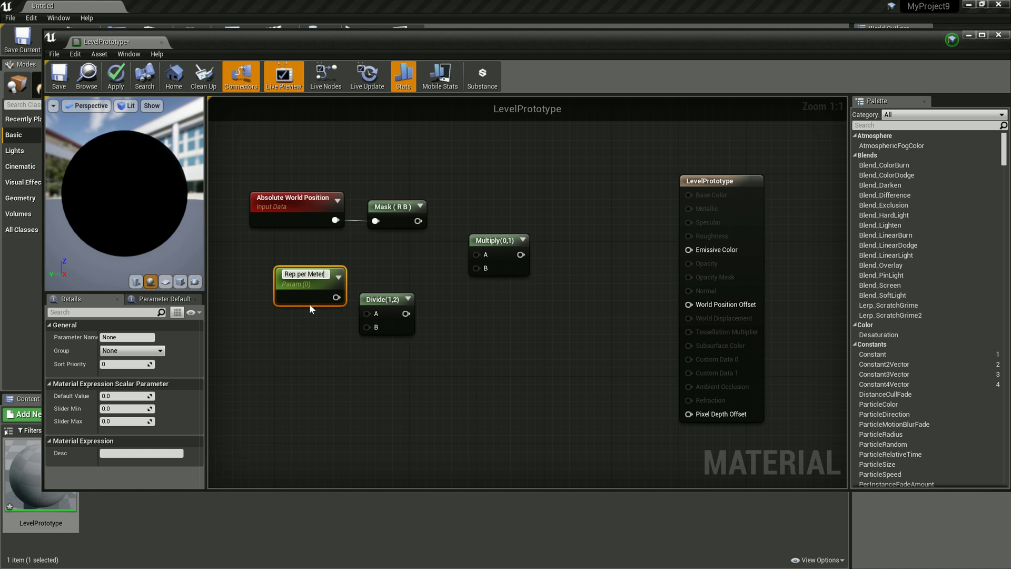
left_click_drag(308, 303, 275, 294)
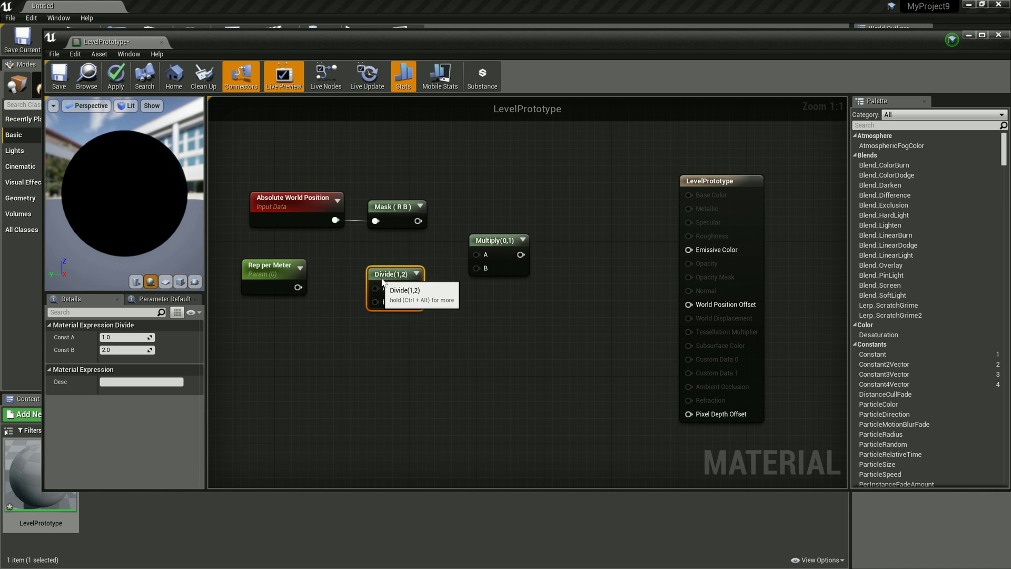
left_click_drag(377, 298, 384, 282)
left_click(270, 330)
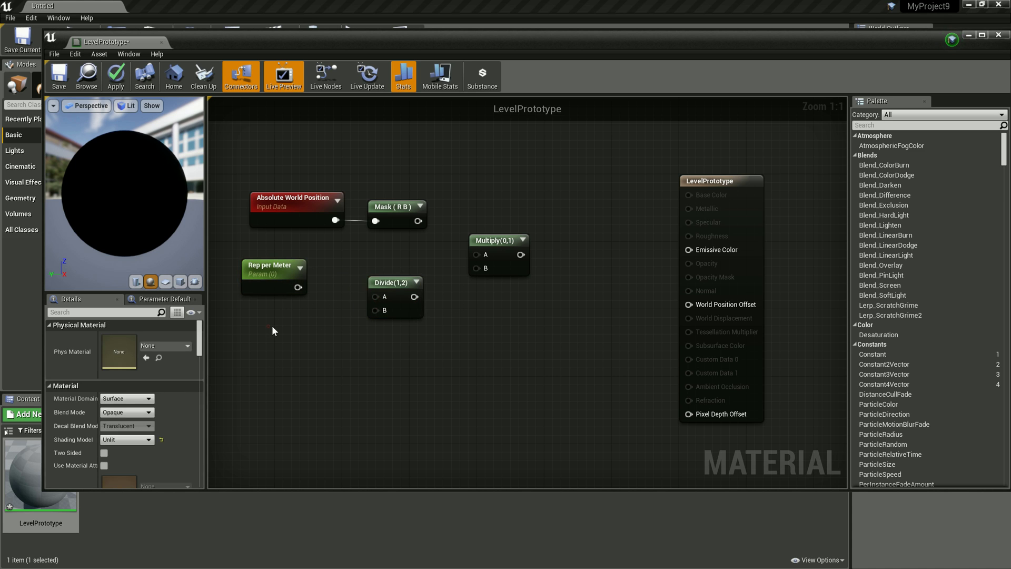
Step: Add a Constant node below the parameter with a value of 100
left_click(273, 327)
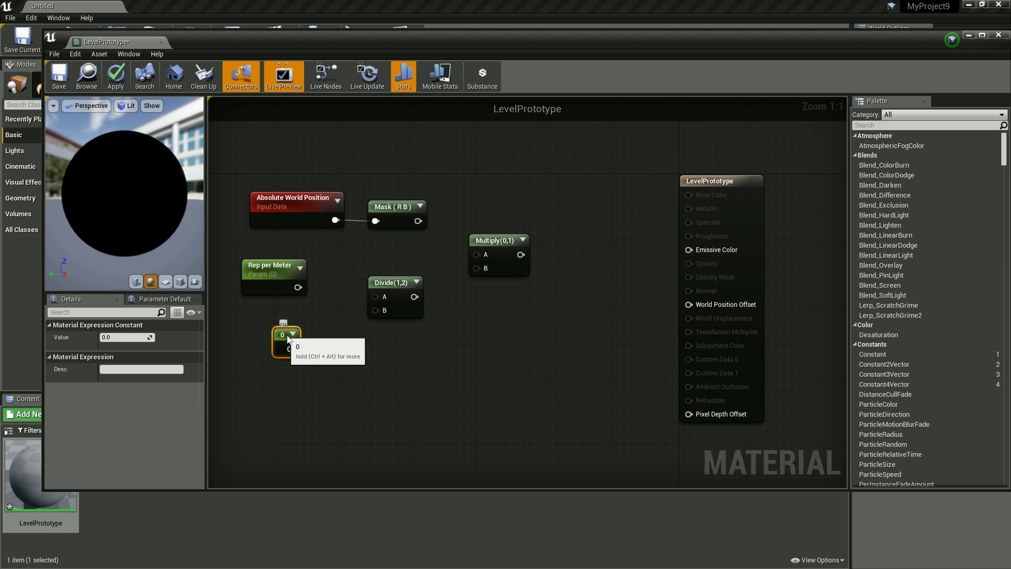
left_click_drag(272, 338, 272, 323)
left_click(122, 337)
type("100")
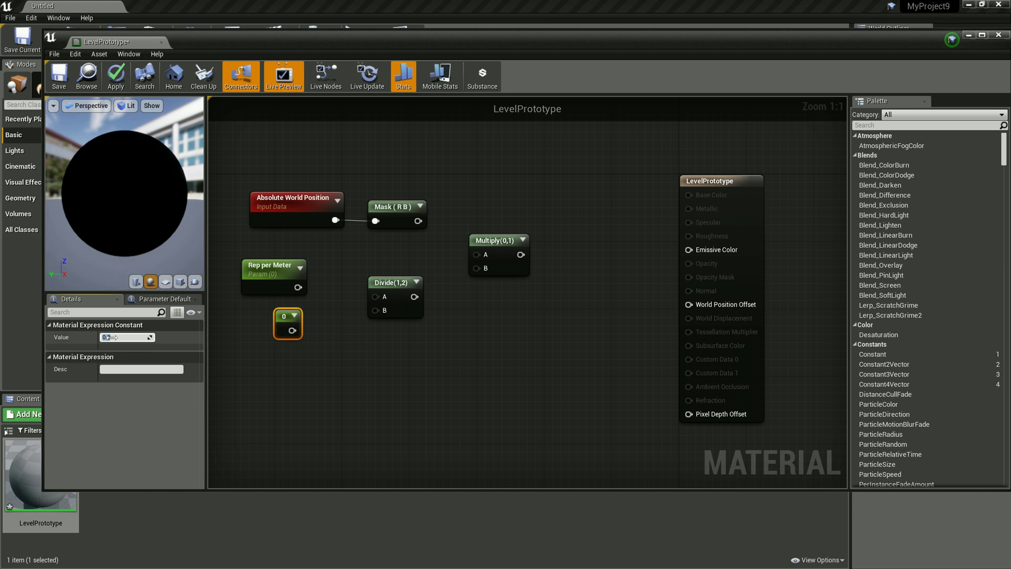
key("Return")
left_click(343, 445)
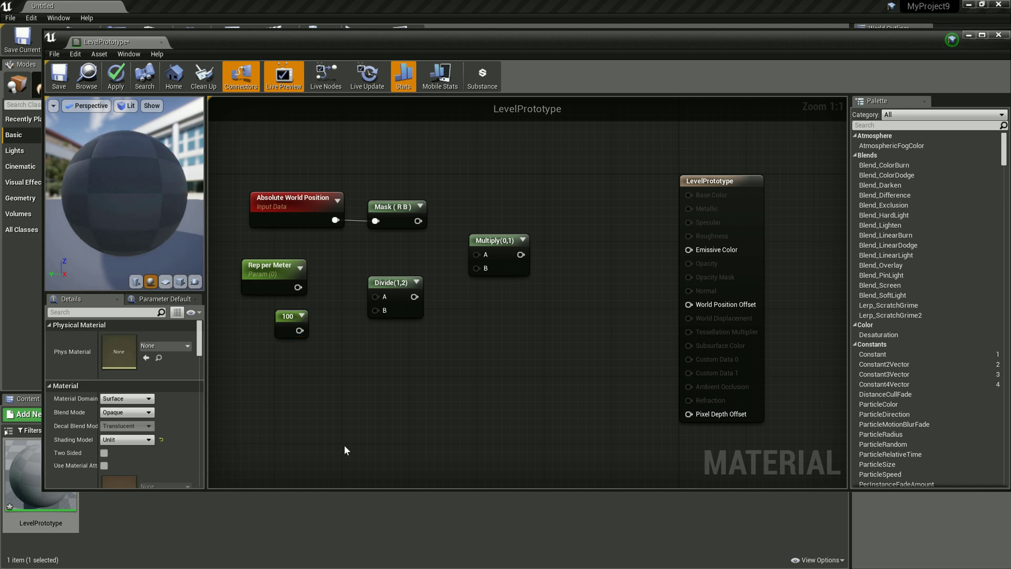
left_click(282, 282)
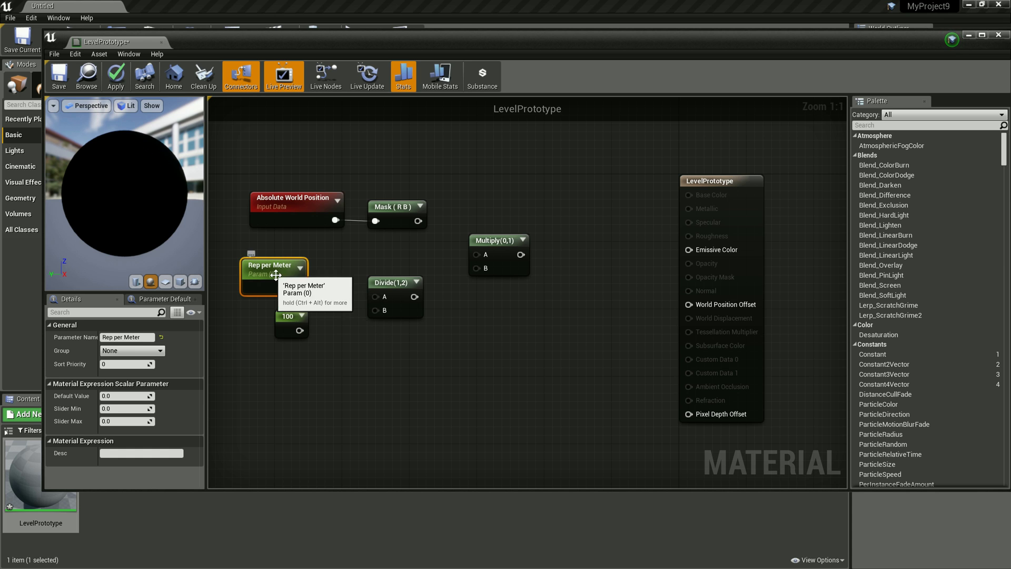
Step: Wire Rep per Meter into Divide's A input and the 100 constant into B
left_click_drag(299, 287, 376, 297)
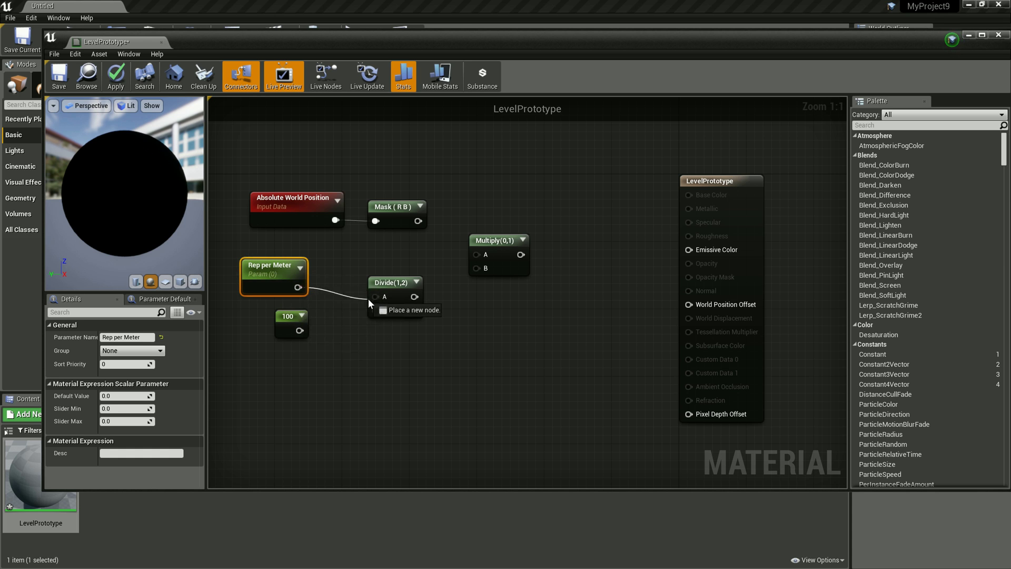
left_click_drag(299, 330, 376, 310)
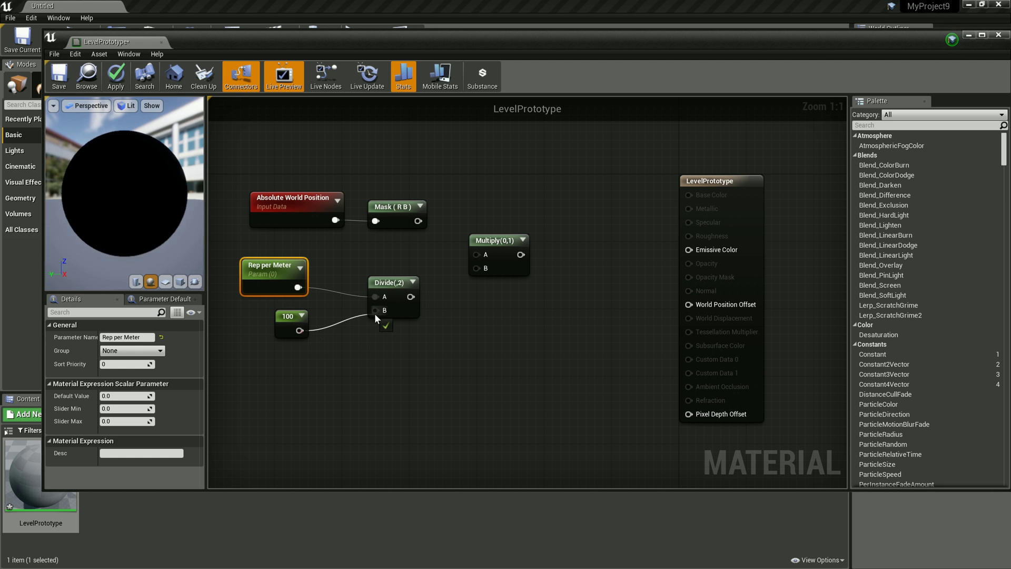
left_click(353, 325)
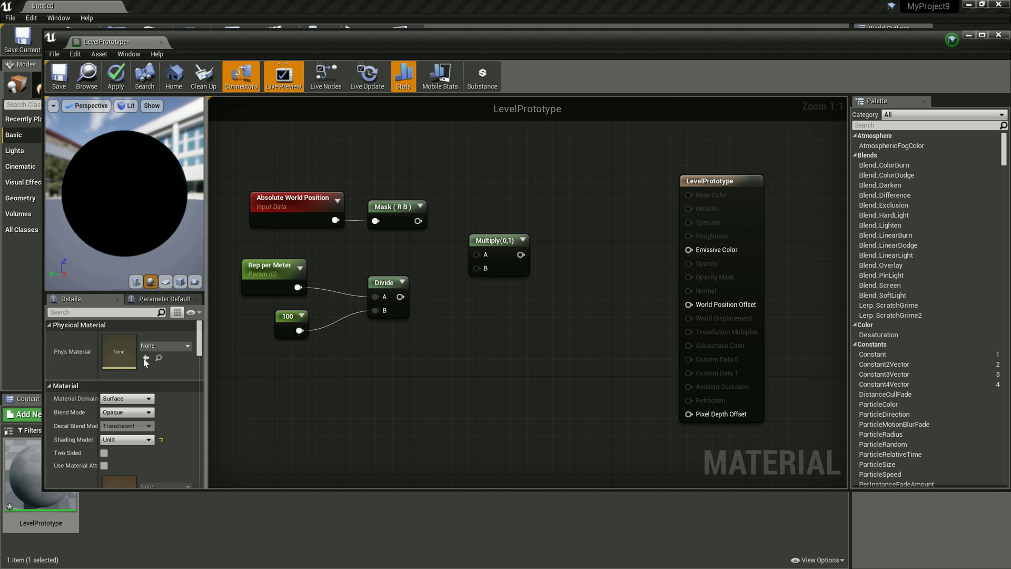
left_click(288, 324)
left_click(273, 384)
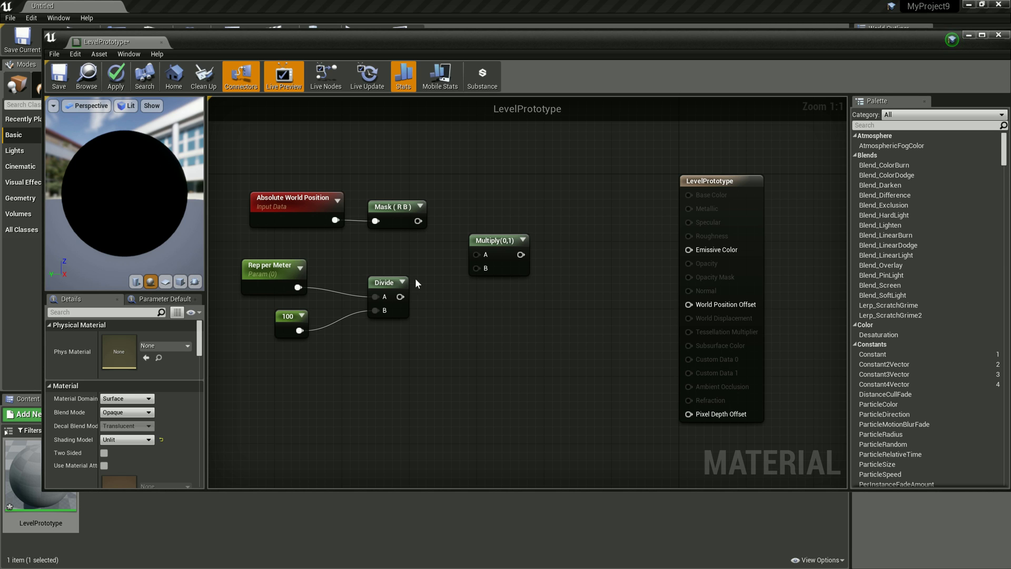
Step: Feed Divide into Multiply's B and Mask (R B) into A, then regroup the nodes
left_click_drag(401, 297, 478, 269)
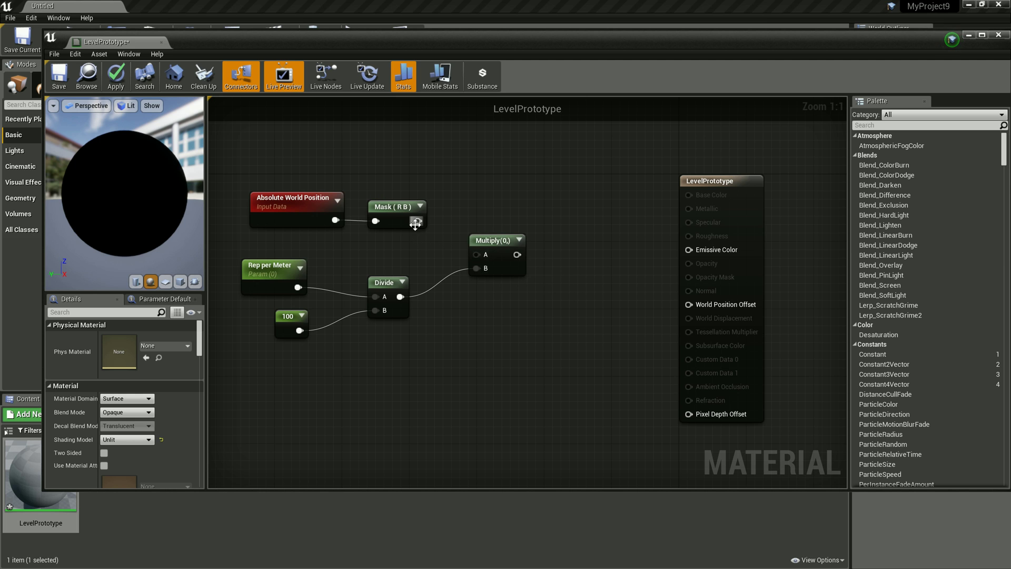
mouse_move(416, 221)
left_mouse_down()
mouse_move(476, 255)
mouse_move(475, 270)
left_mouse_up()
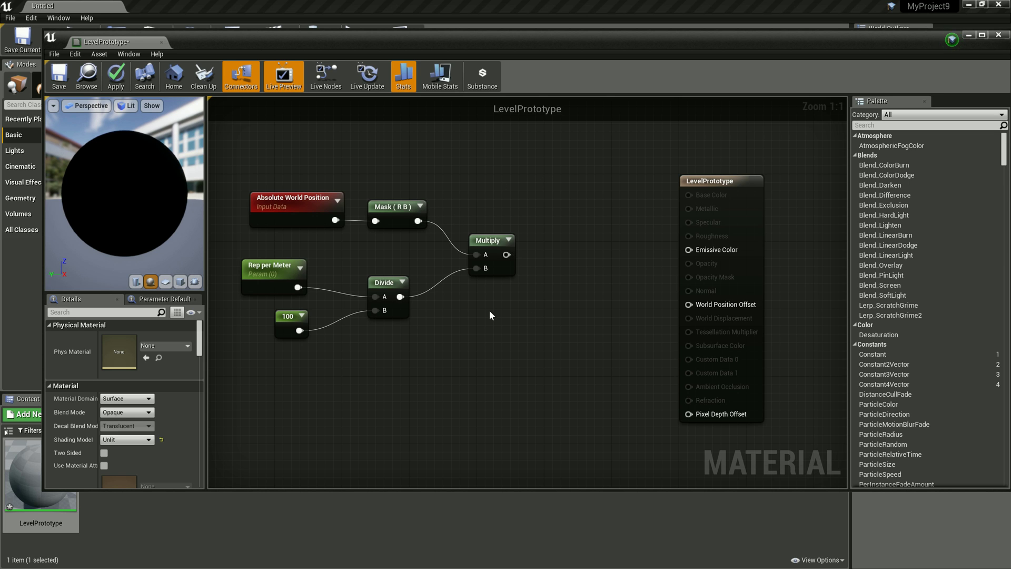
left_click_drag(550, 182, 243, 345)
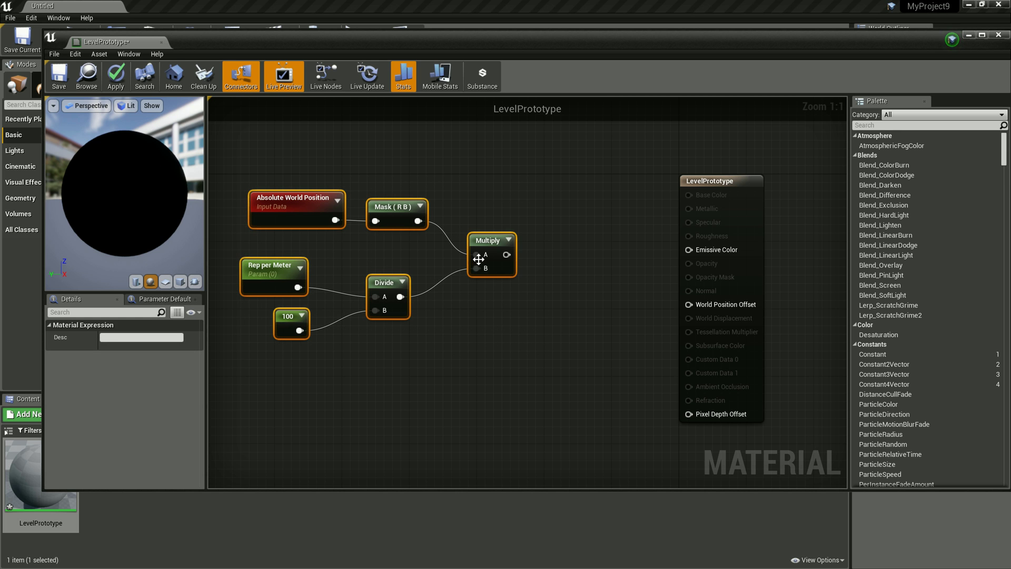
left_click_drag(480, 237, 462, 214)
left_click(472, 280)
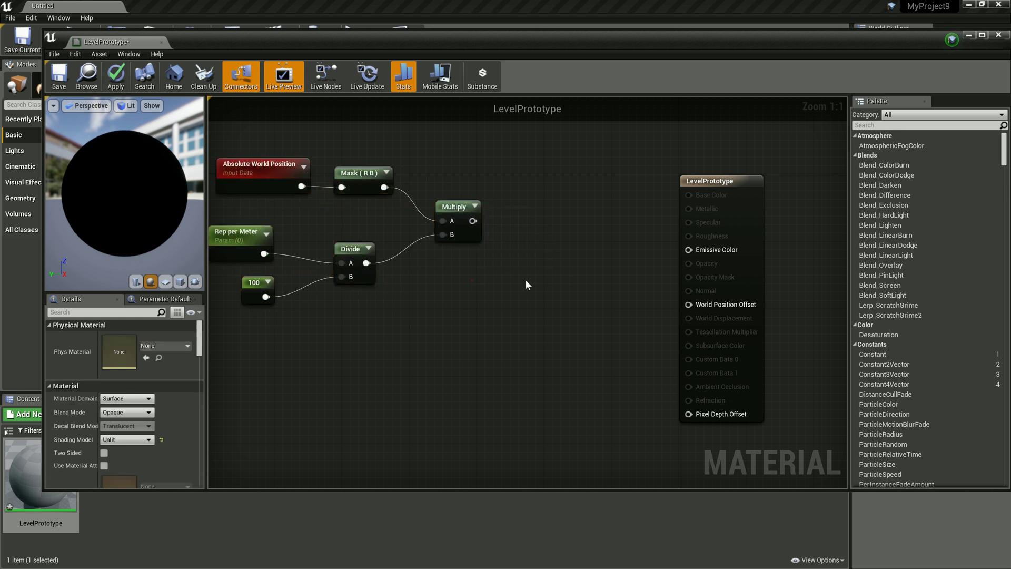
scroll(491, 283, "down", 1)
right_click_drag(479, 304, 475, 299)
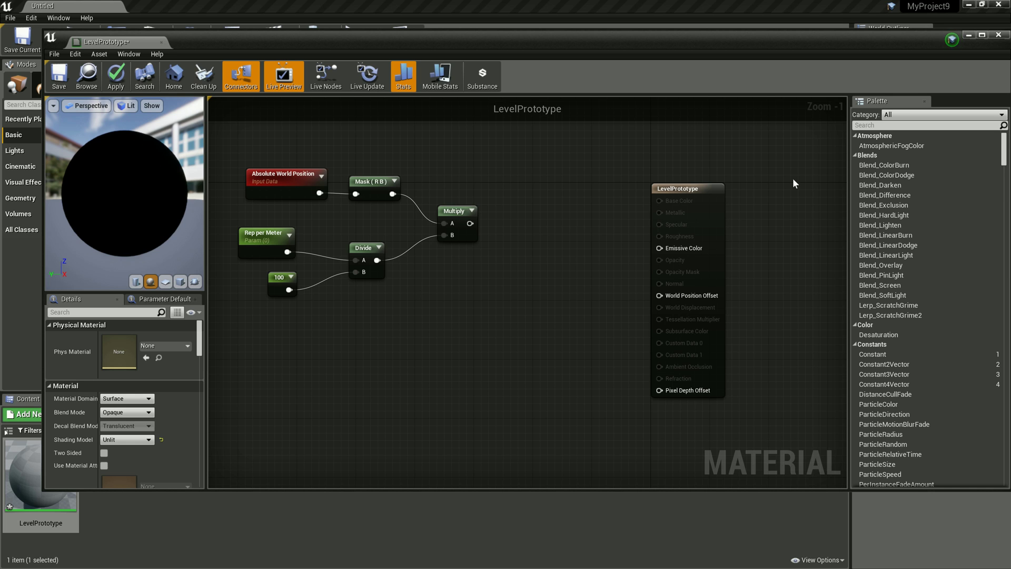
Step: Set the LevelPrototype Blend Mode to Translucent in the Details panel
left_click_drag(684, 190, 706, 191)
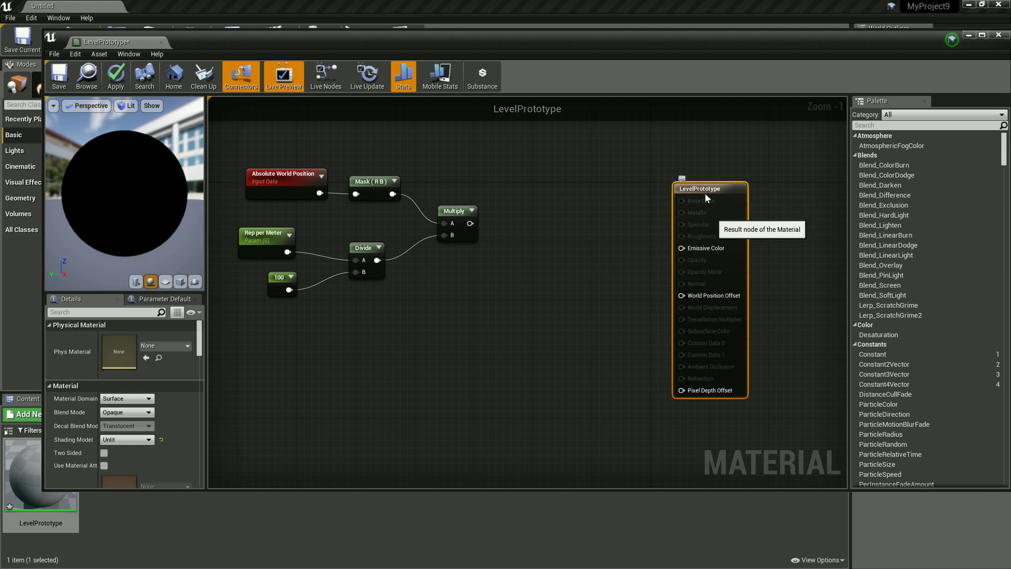
left_click(122, 412)
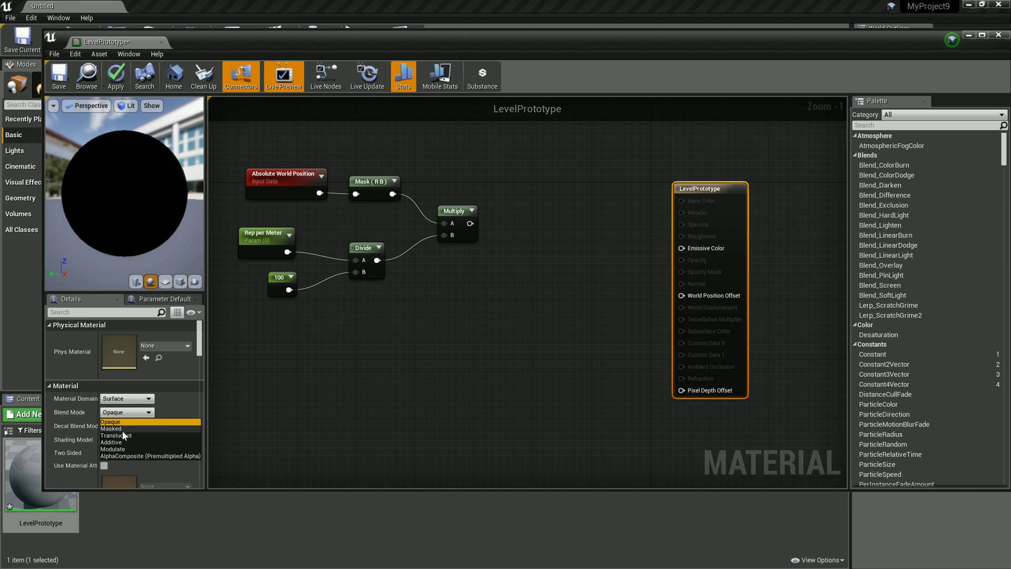
left_click(124, 435)
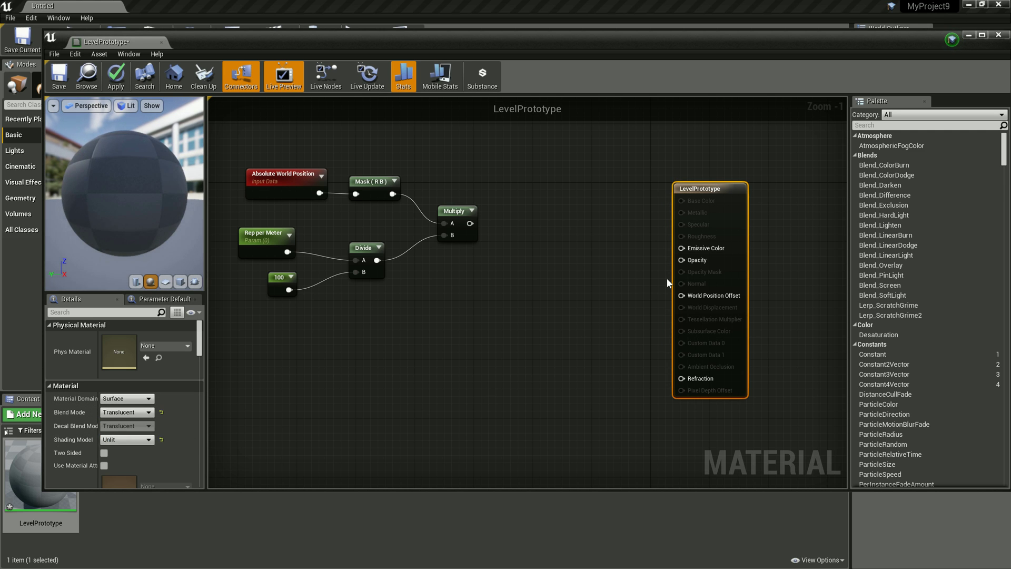
left_click(568, 323)
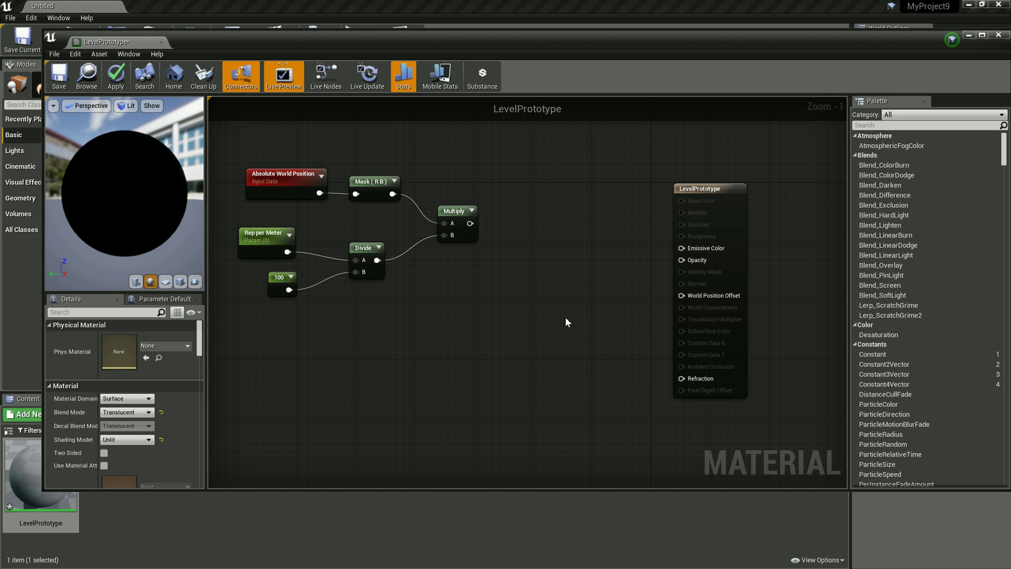
Step: Add a texture sample parameter node named 'SpriteTexture'
right_click(517, 222)
type("texture")
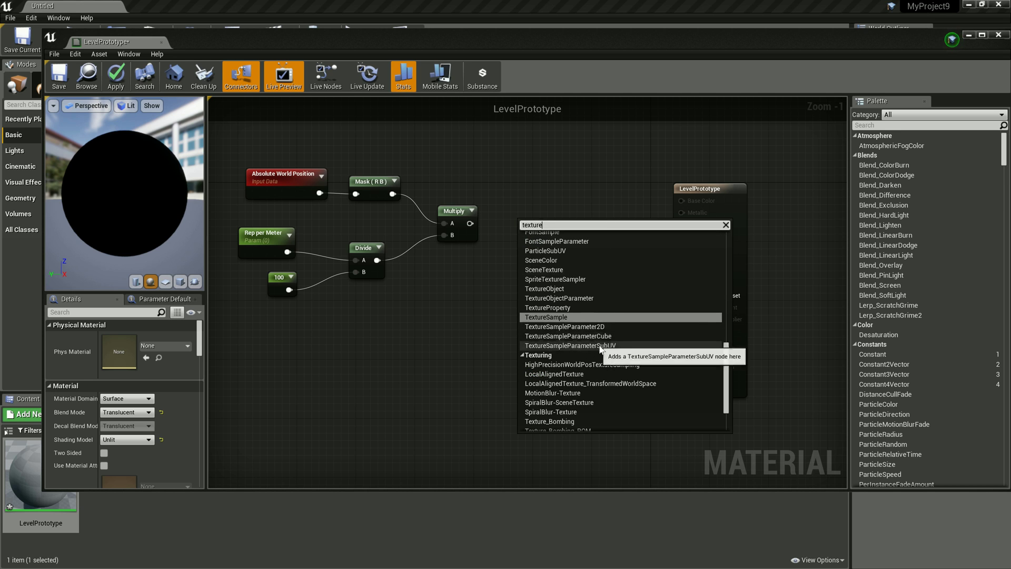
left_click(555, 326)
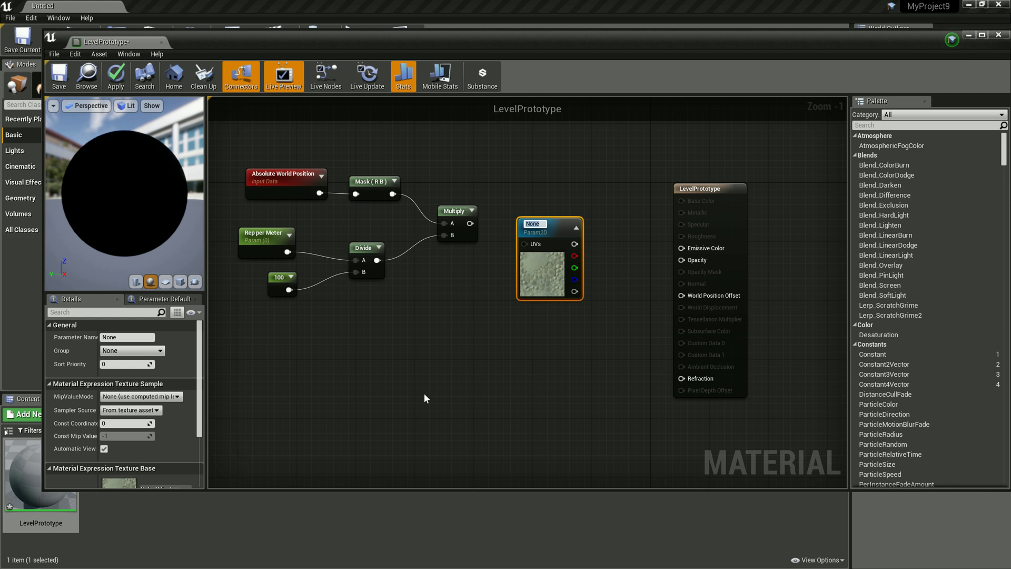
type("Spr")
type("iteTexure")
key("BackSpace")
key("BackSpace")
key("BackSpace")
key("BackSpace")
type("xture")
key("Return")
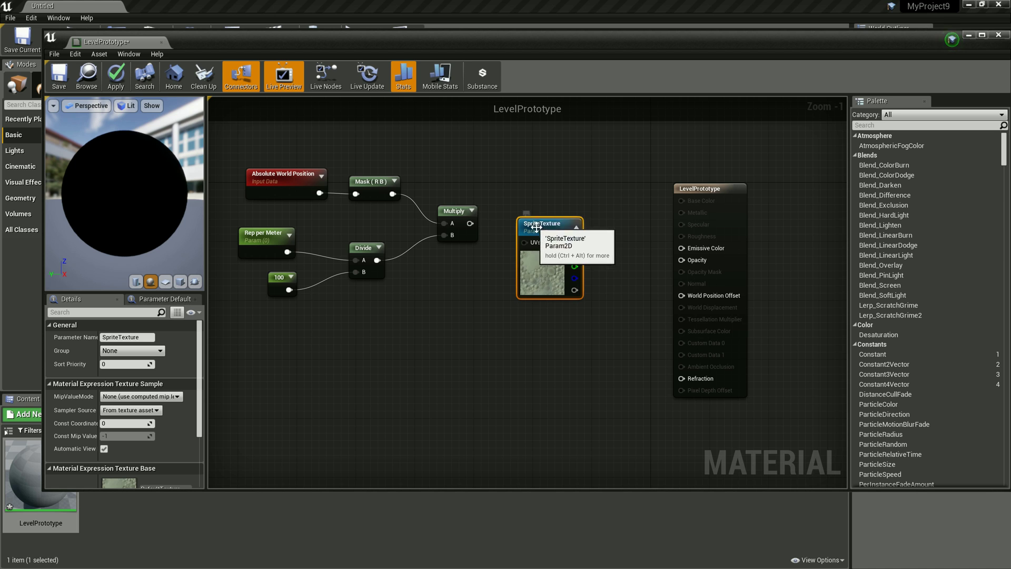
Step: Connect the Multiply result into SpriteTexture's UVs input
left_click_drag(535, 226, 558, 214)
left_click_drag(469, 223, 551, 230)
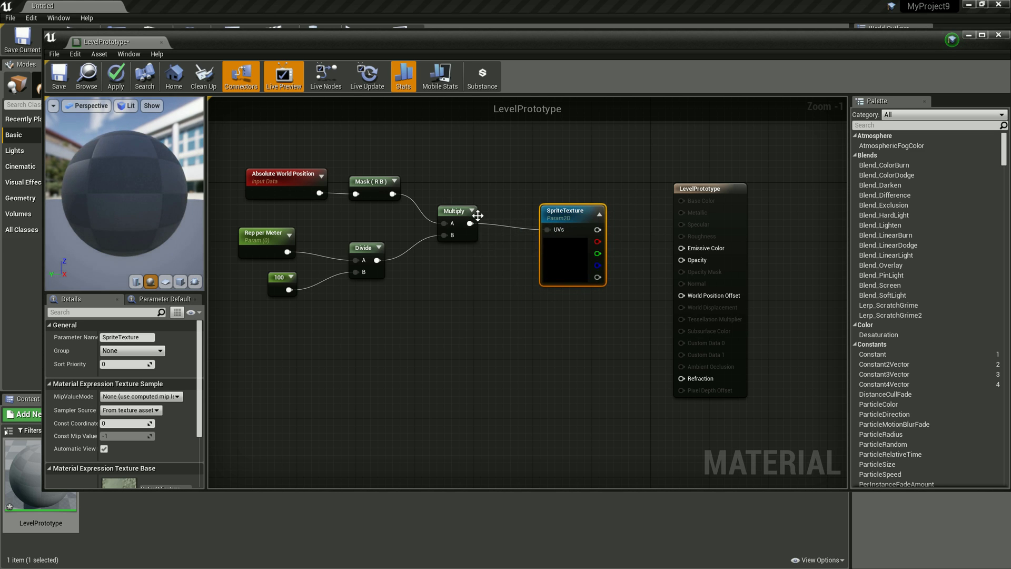
left_click_drag(591, 209, 561, 201)
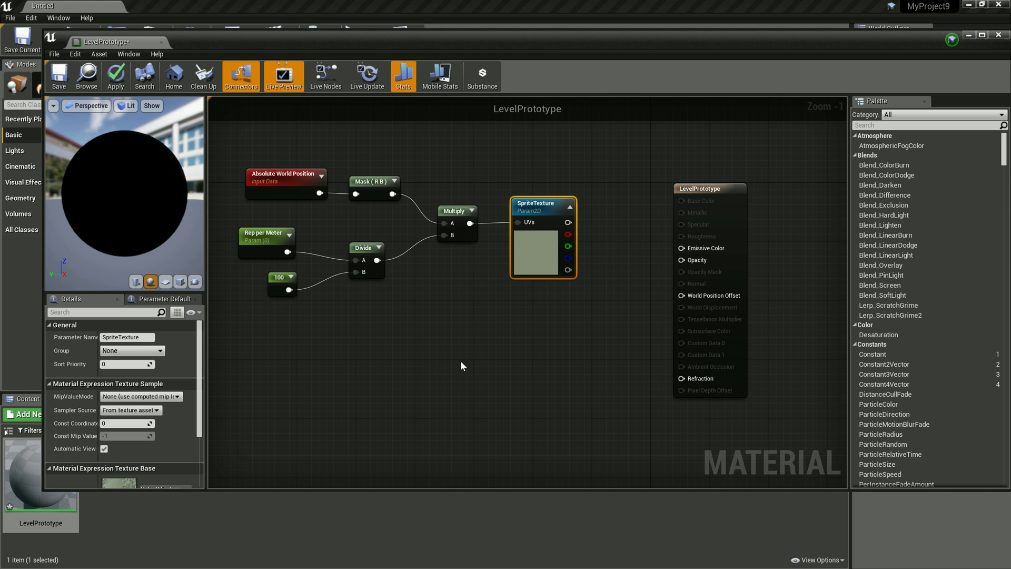
left_click(461, 374)
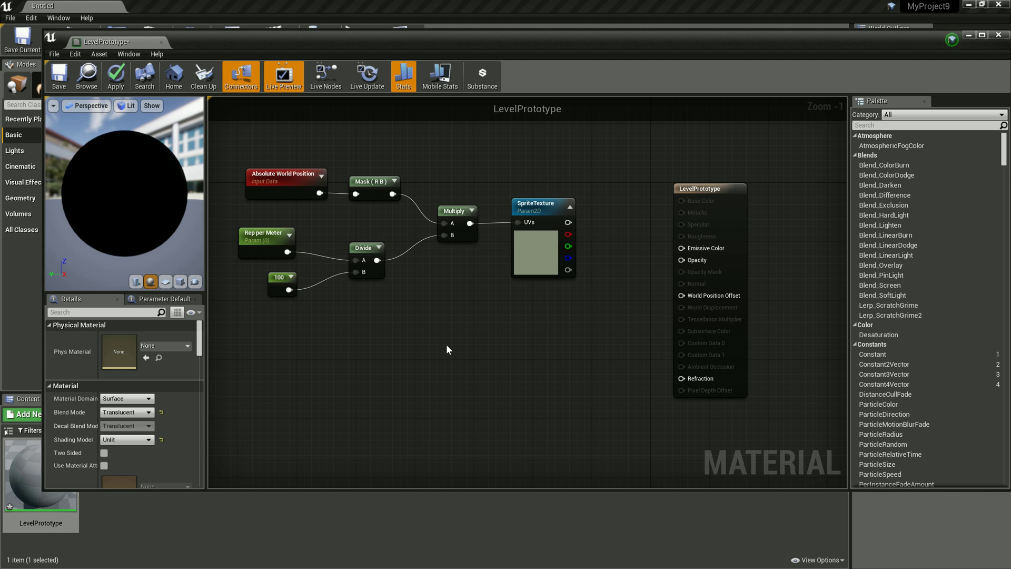
Step: Add a Vertex Color node and wire its alpha into Opacity
right_click(447, 349)
type("verte")
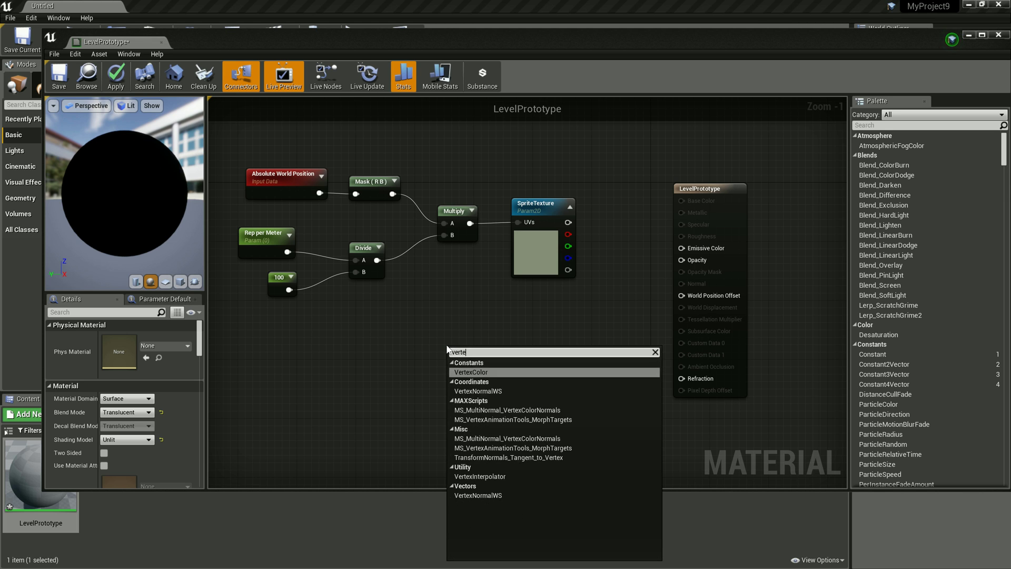
key("Return")
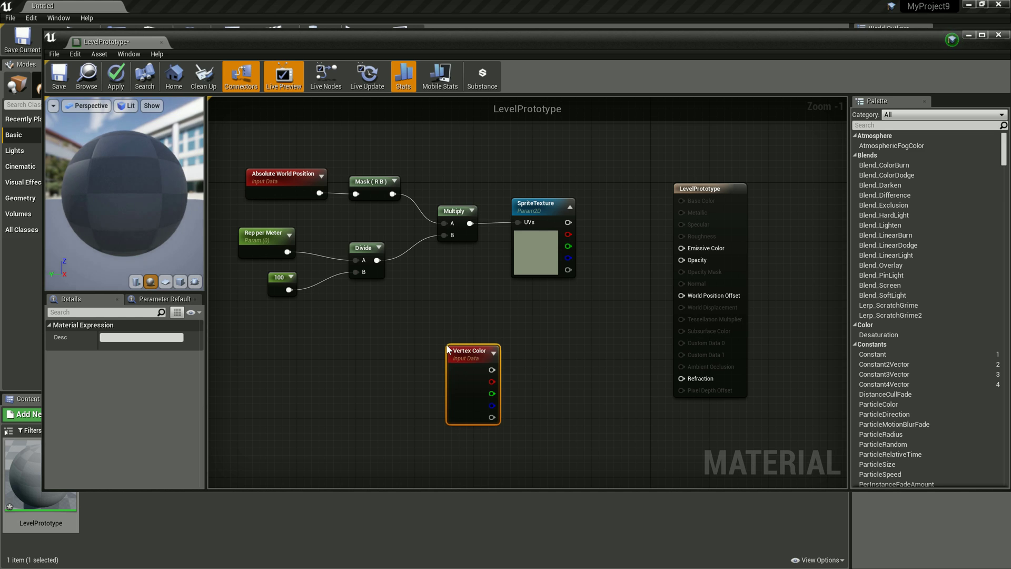
left_click_drag(447, 349, 458, 315)
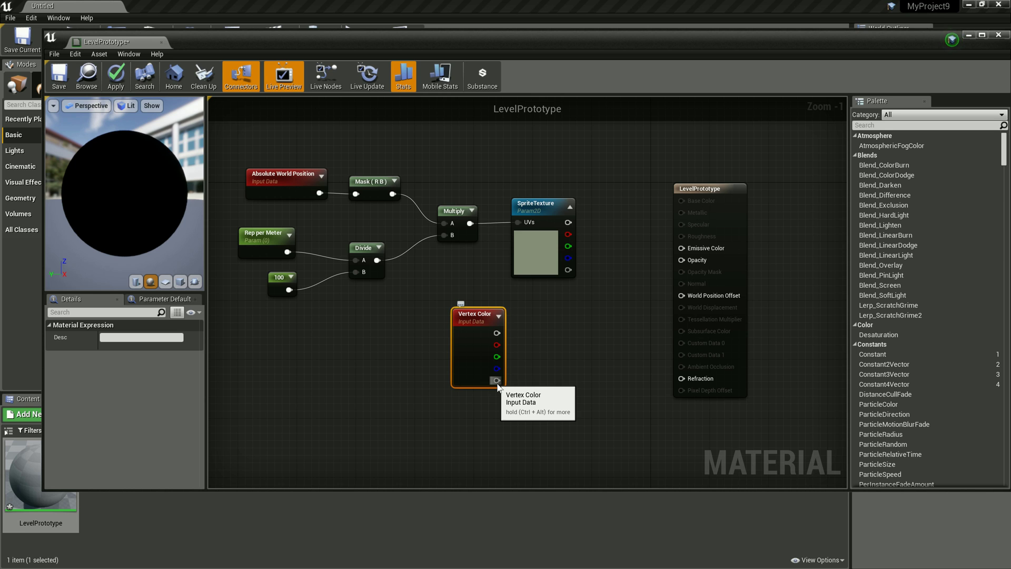
left_click_drag(496, 380, 682, 260)
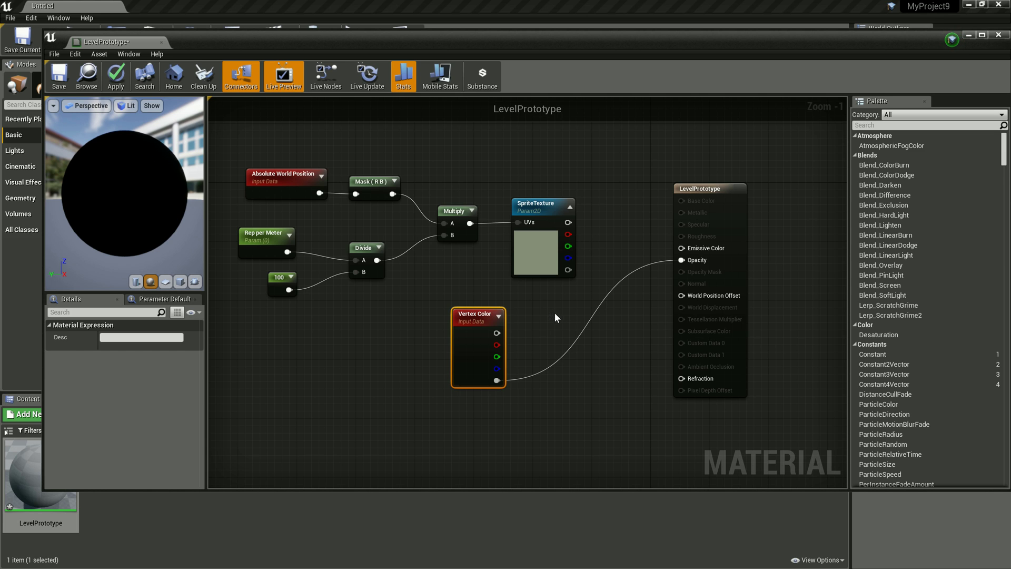
Step: Add a Multiply taking SpriteTexture RGB as A and Vertex Color RGB as B
left_click(610, 241)
left_click(609, 235)
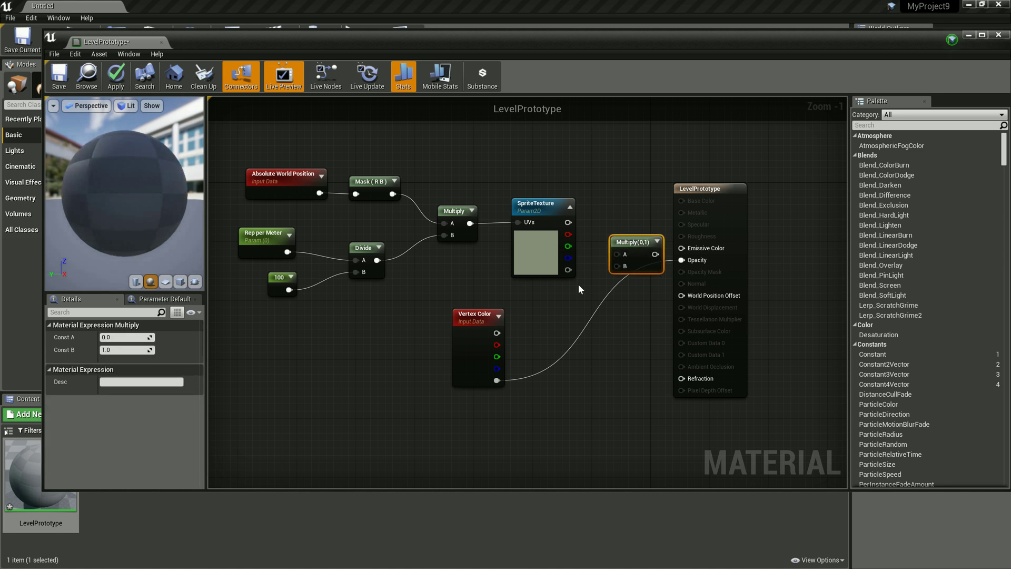
left_click_drag(497, 333, 621, 269)
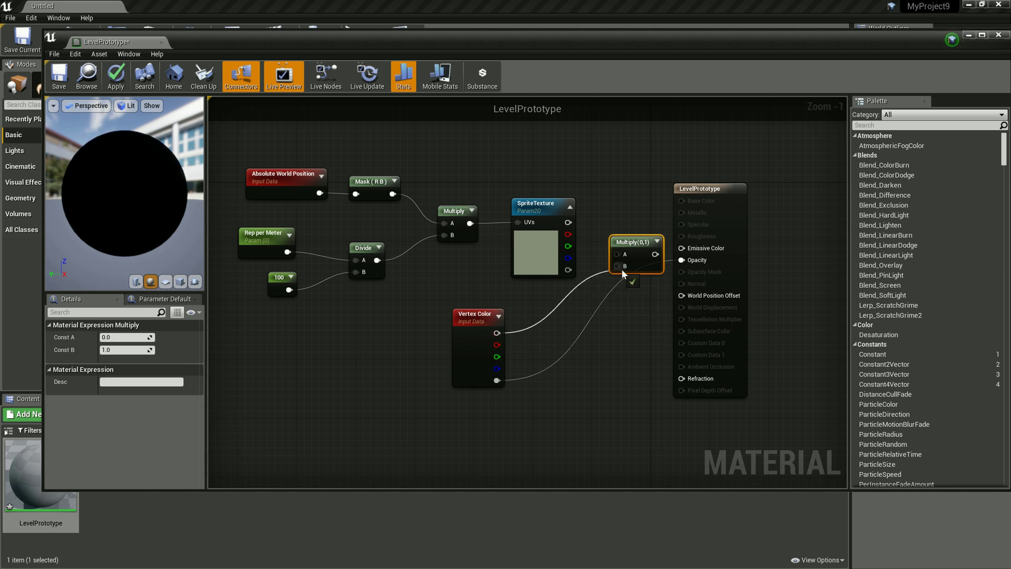
mouse_move(568, 222)
left_mouse_down()
mouse_move(618, 254)
mouse_move(614, 224)
left_mouse_up()
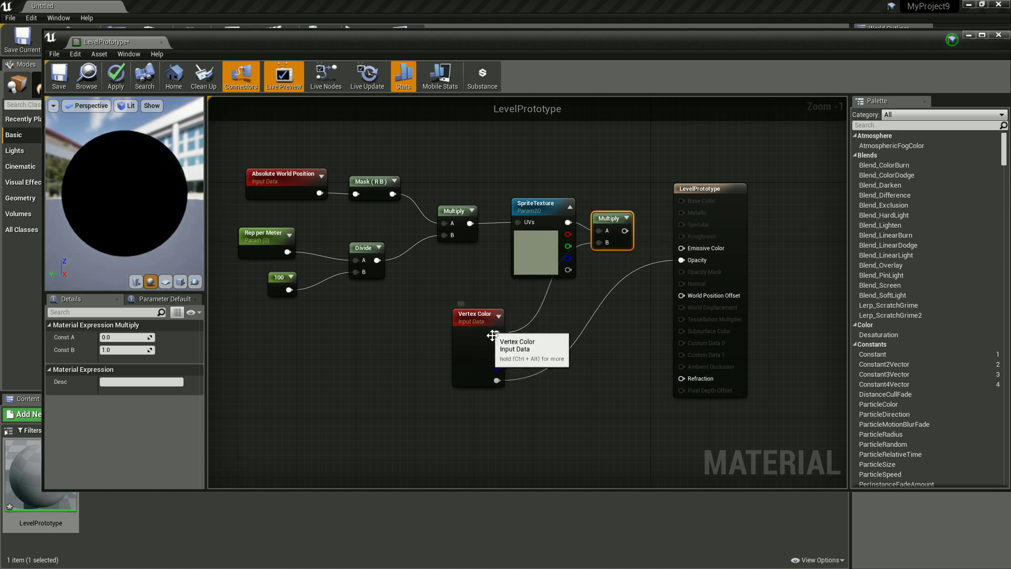
left_click_drag(484, 346, 542, 338)
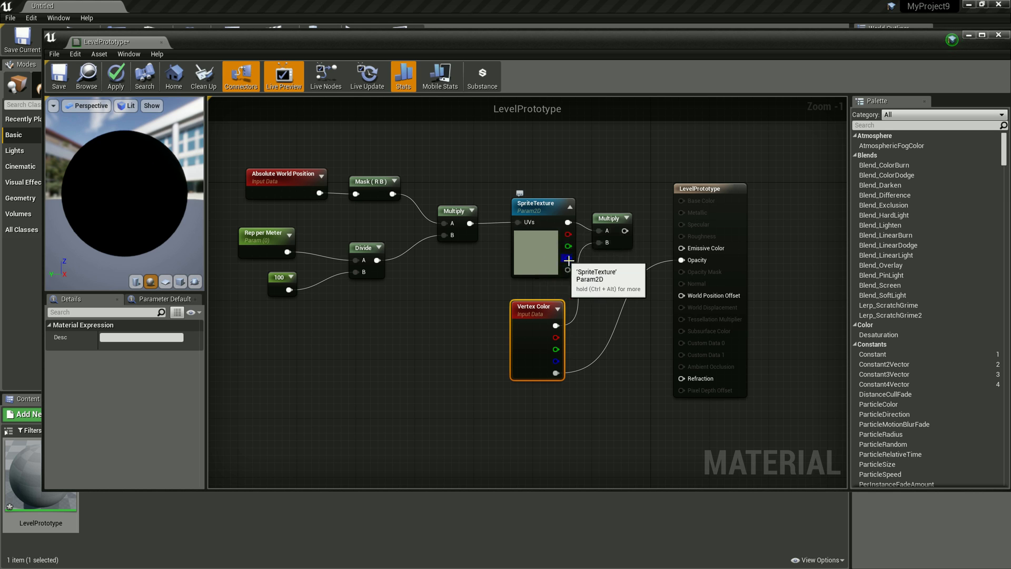
Step: Wire the texture-times-vertex-colour Multiply output into Emissive Color
left_click_drag(625, 230, 681, 248)
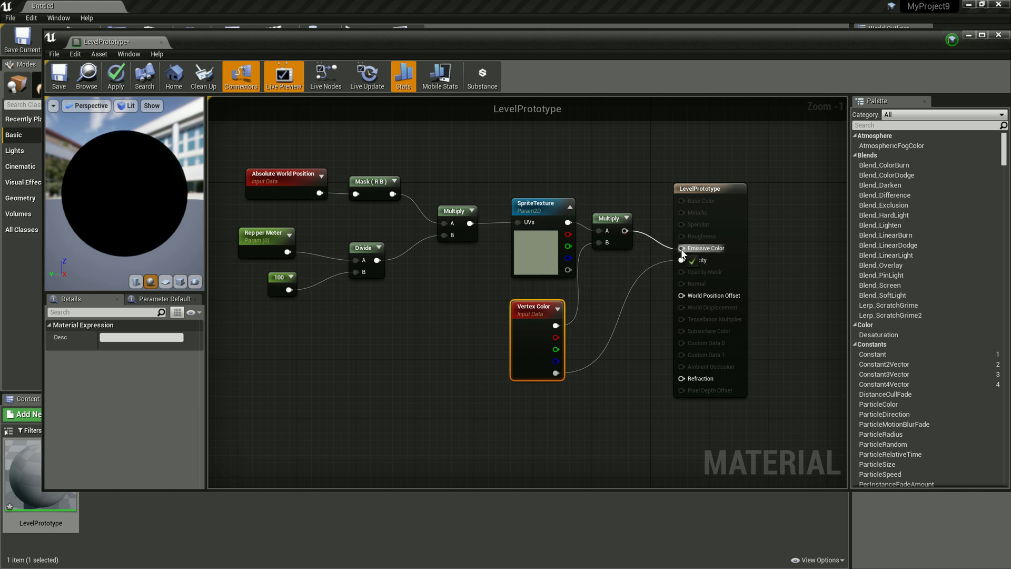
left_click(604, 426)
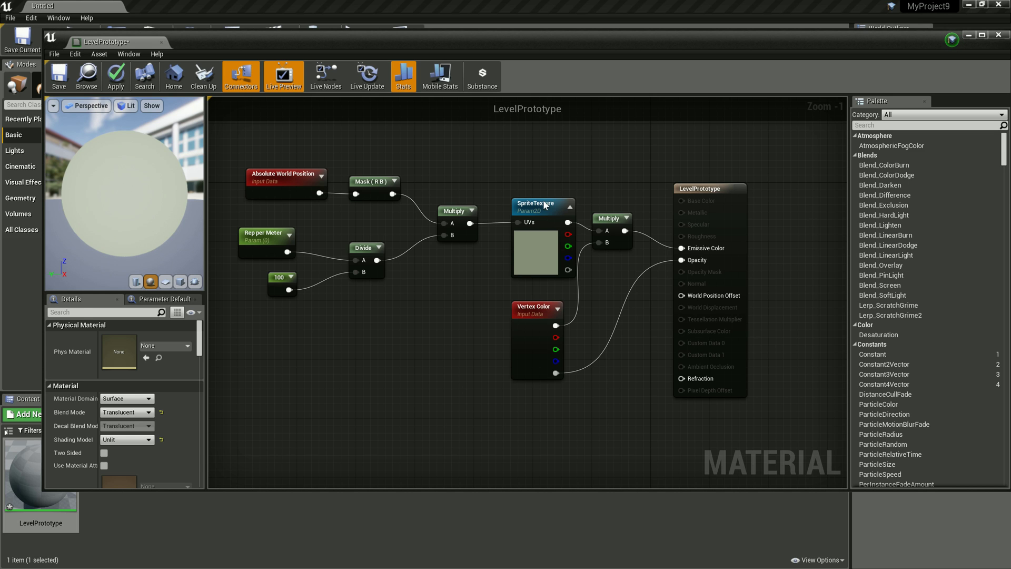
Step: Select SpriteTexture to confirm it uses DefaultTexture with the Color sampler type
left_click(525, 255)
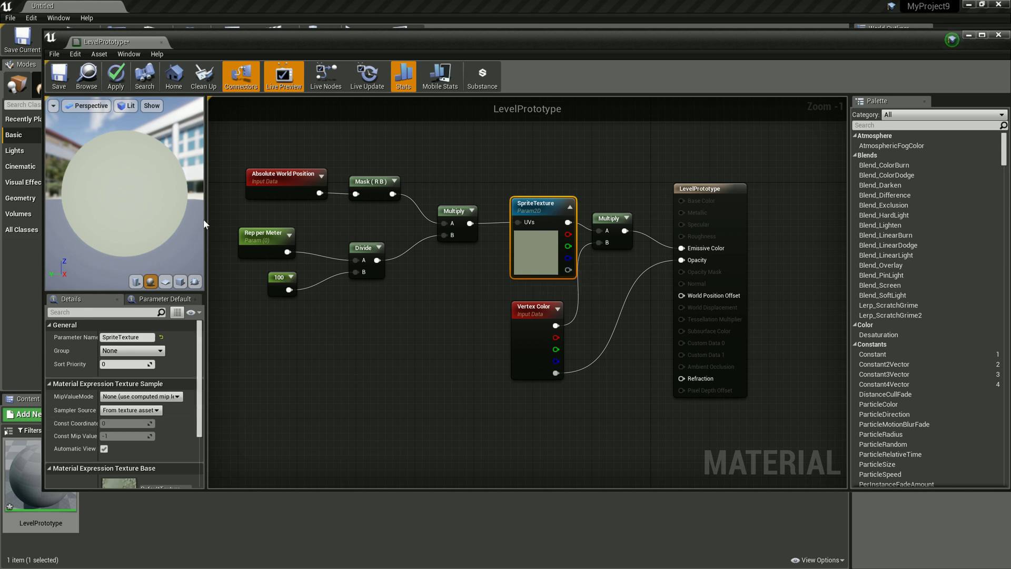
scroll(188, 378, "down", 2)
scroll(188, 374, "down", 5)
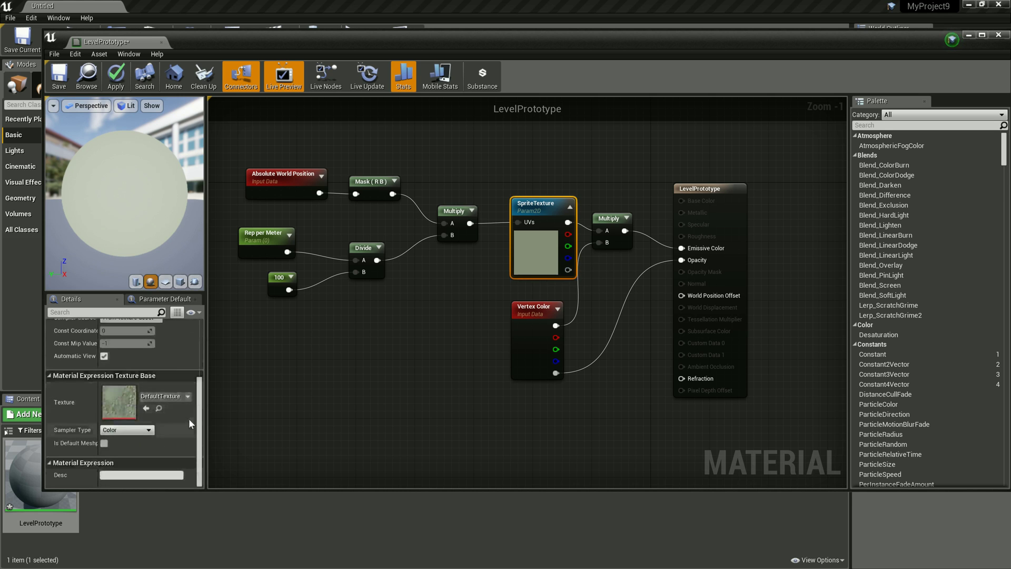
left_click(222, 539)
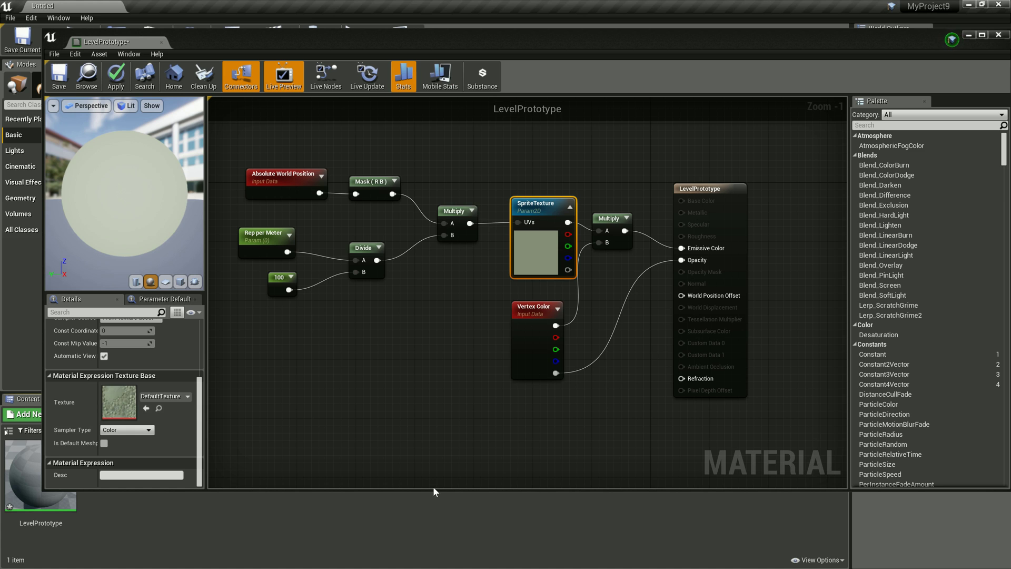
Step: Shrink the material editor and browse to StarterContent's Textures folder
left_click_drag(434, 489, 454, 393)
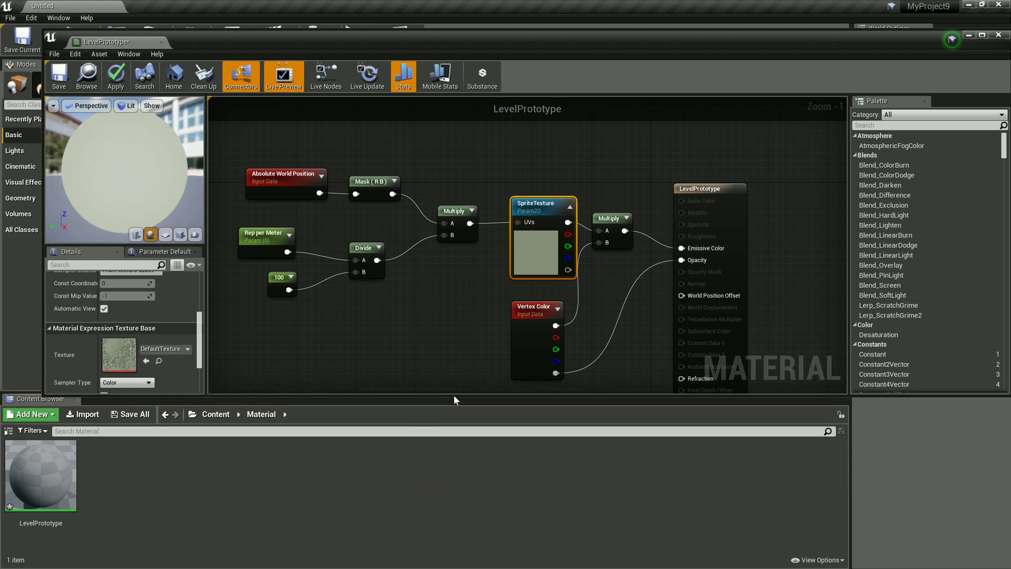
left_click(223, 414)
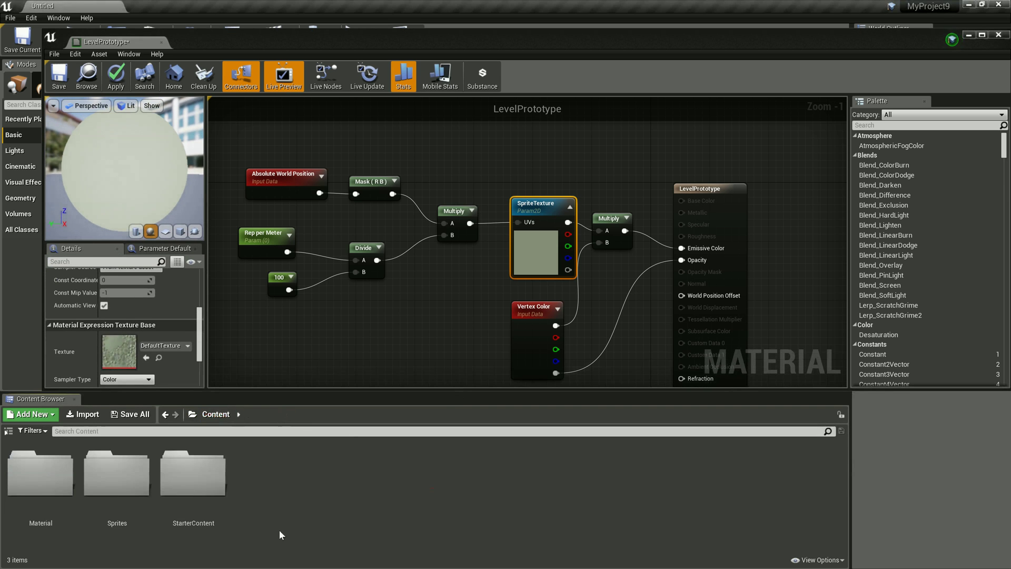
double_click(193, 475)
double_click(727, 474)
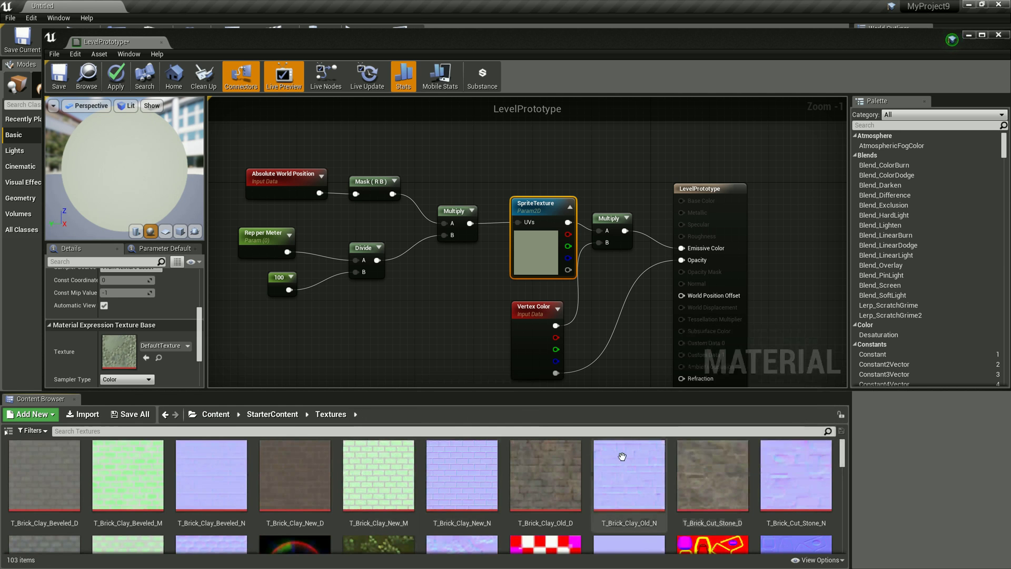
Step: Assign the T_Concrete_Tiles texture to the SpriteTexture parameter
scroll(581, 477, "down", 1)
scroll(585, 479, "down", 2)
scroll(586, 479, "down", 2)
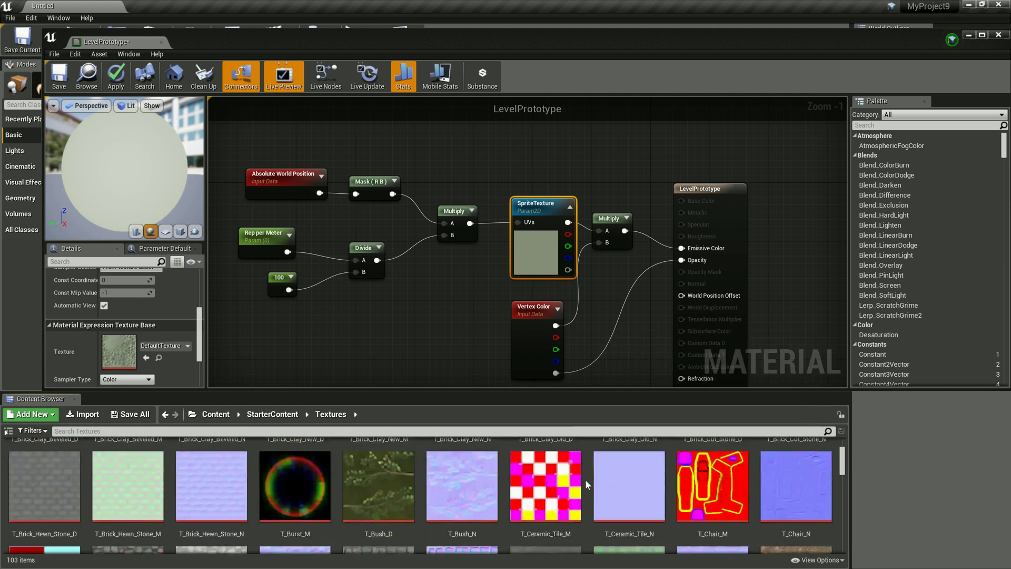
scroll(586, 480, "down", 2)
scroll(586, 479, "down", 2)
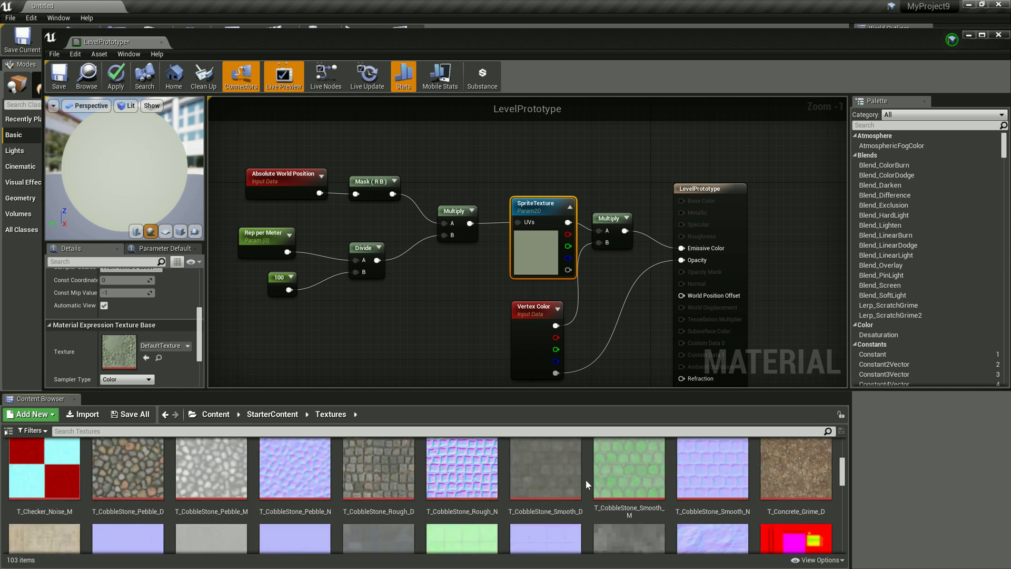
scroll(586, 479, "down", 3)
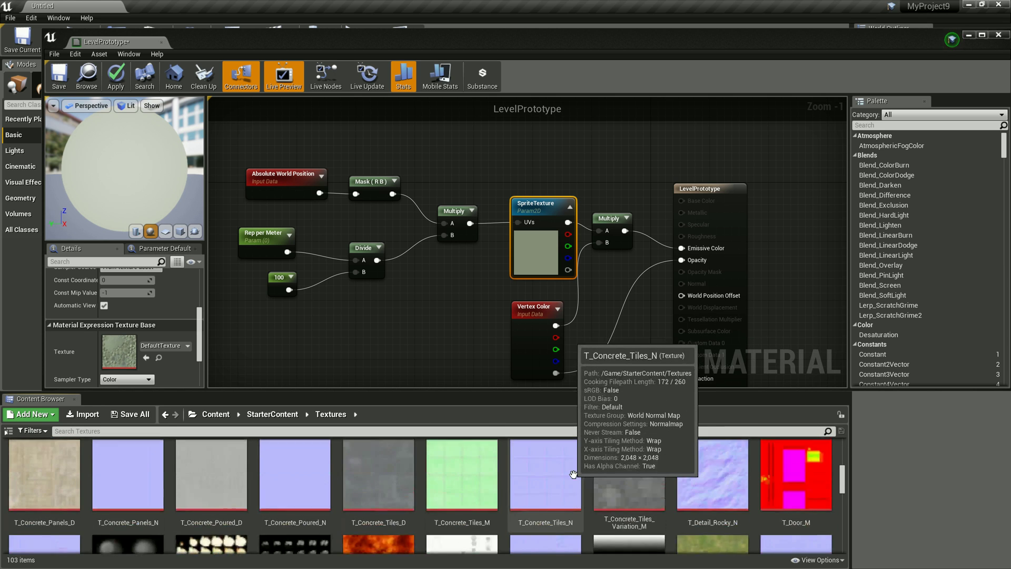
scroll(574, 476, "up", 2)
scroll(454, 472, "down", 1)
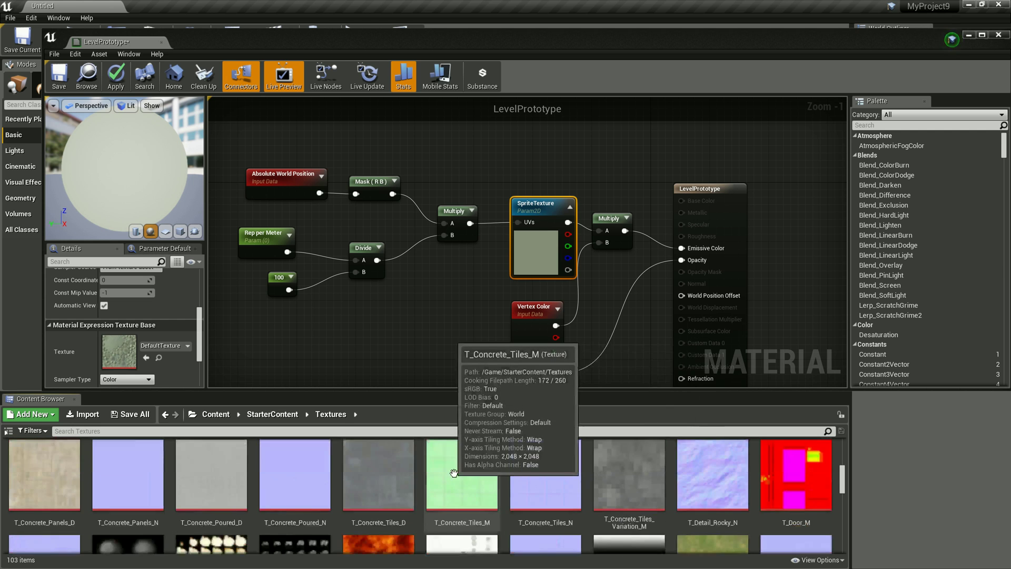
scroll(454, 473, "down", 2)
scroll(458, 476, "down", 1)
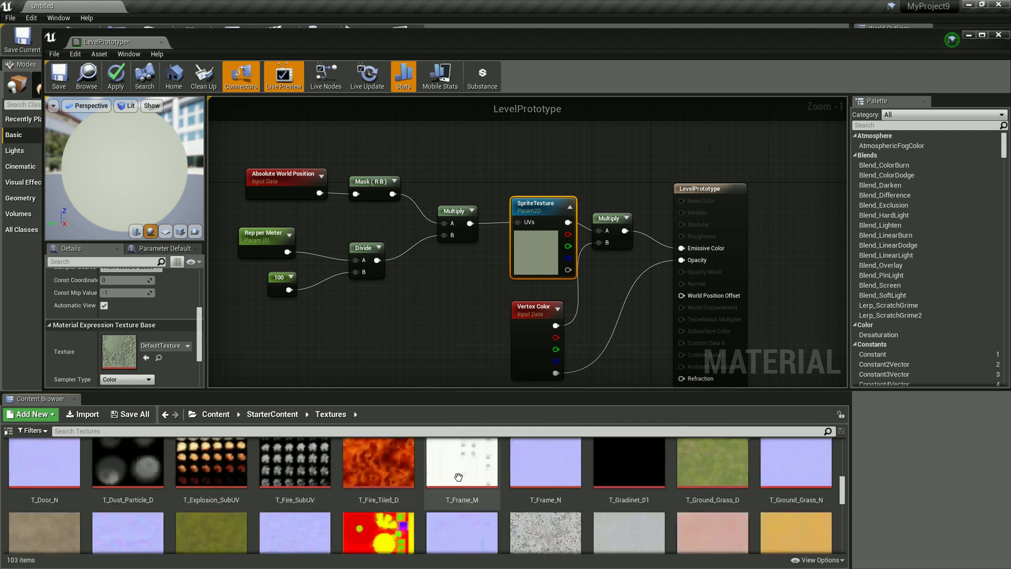
scroll(458, 477, "up", 2)
scroll(458, 476, "down", 2)
scroll(459, 477, "down", 4)
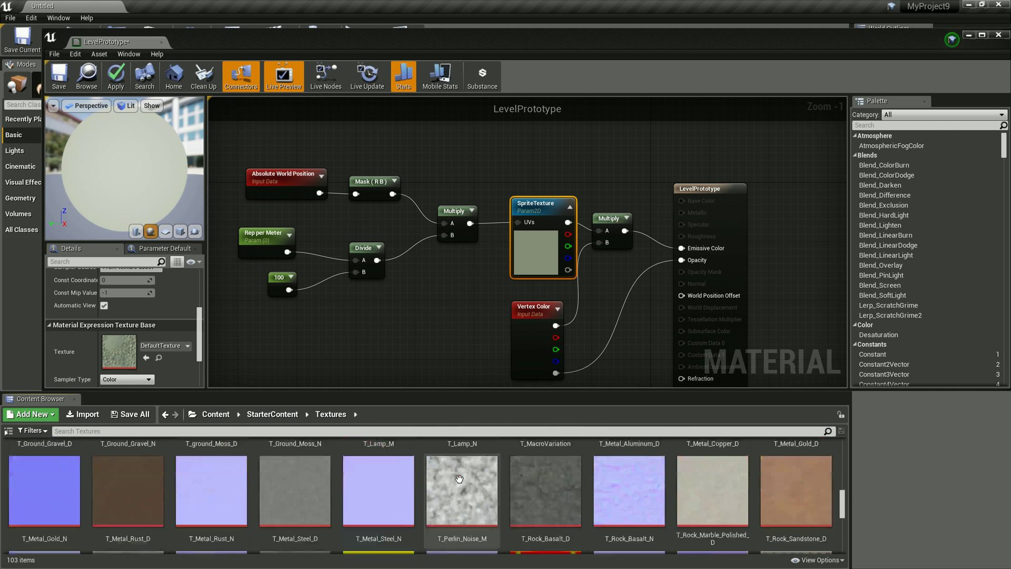
scroll(460, 479, "up", 2)
scroll(460, 478, "up", 1)
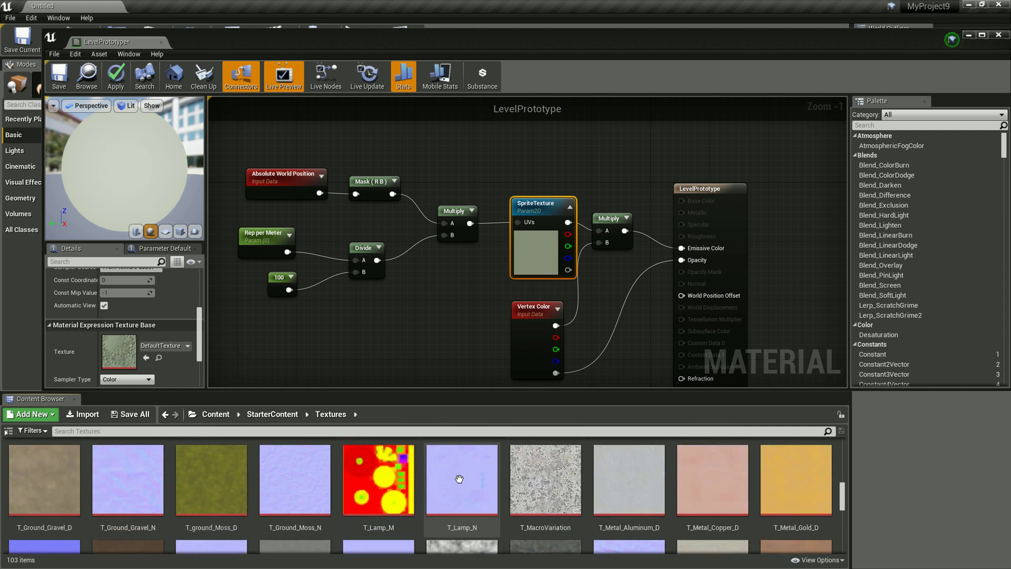
scroll(459, 479, "down", 2)
scroll(459, 478, "up", 2)
scroll(516, 482, "up", 5)
scroll(571, 485, "up", 2)
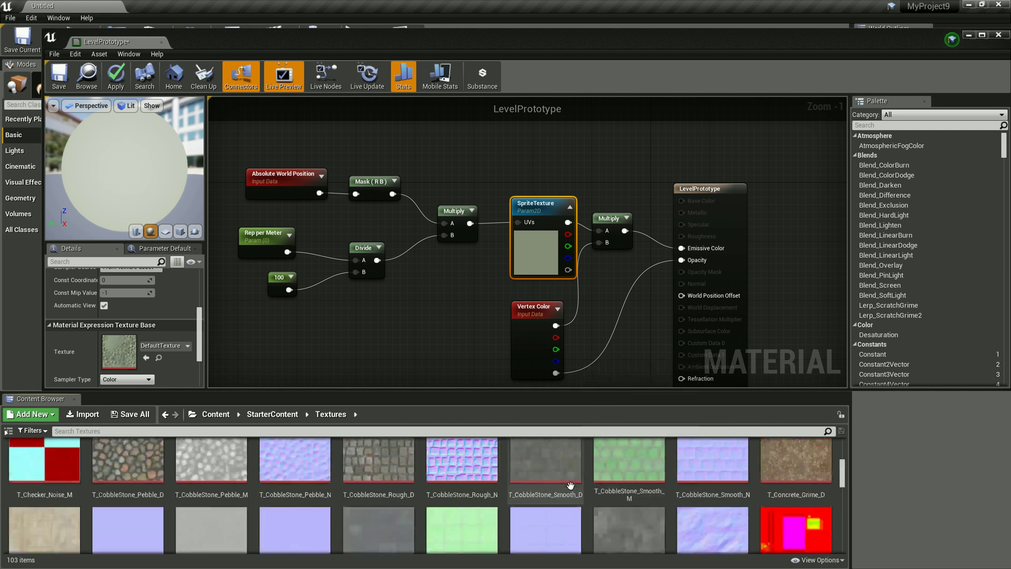
left_click(627, 524)
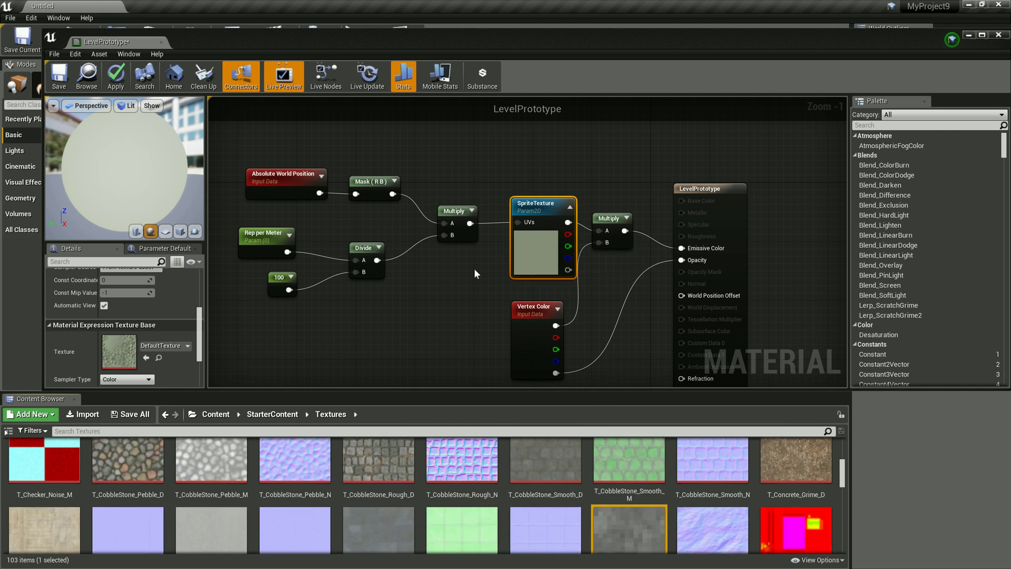
left_click(146, 358)
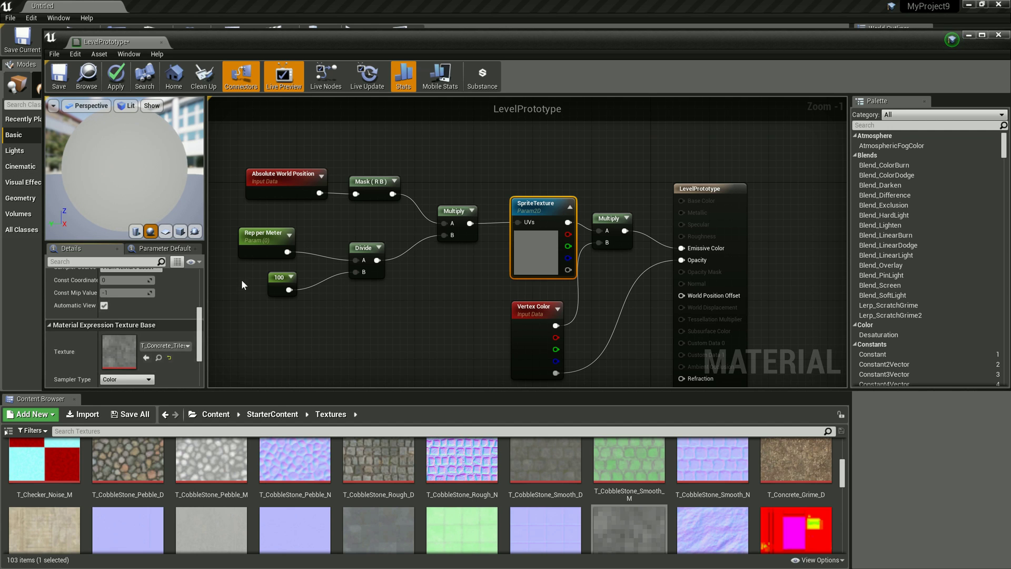
Step: Give Rep per Meter a default value of 1 and check the tiling on the cylinder preview
left_click(252, 246)
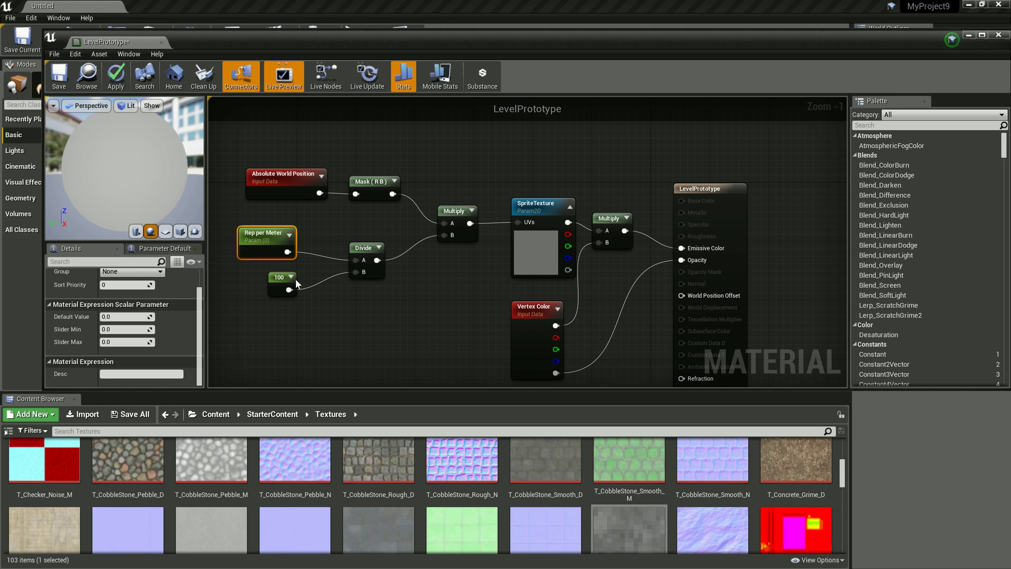
scroll(181, 332, "up", 2)
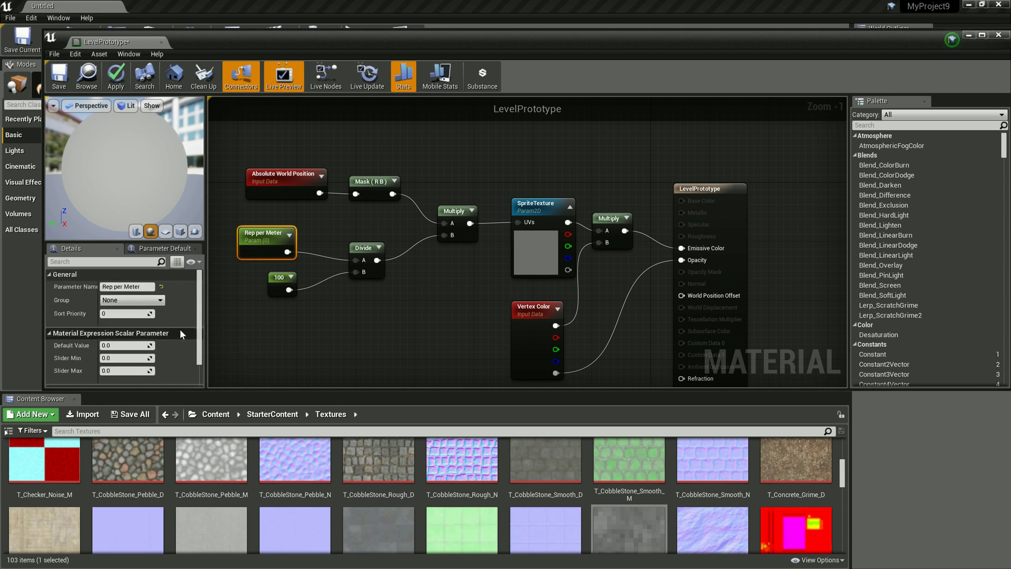
left_click(117, 344)
type("1")
key("Return")
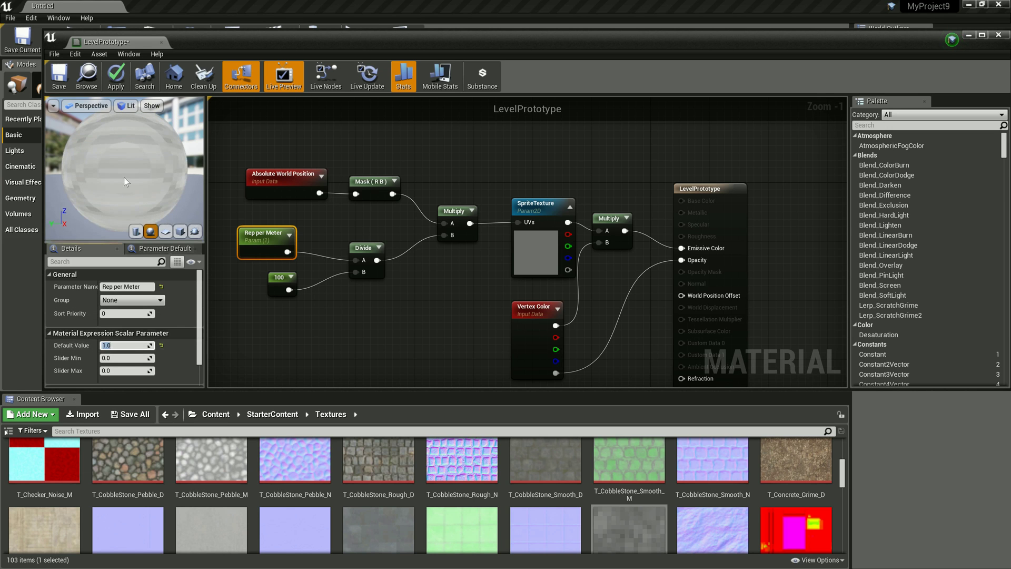
left_click(136, 231)
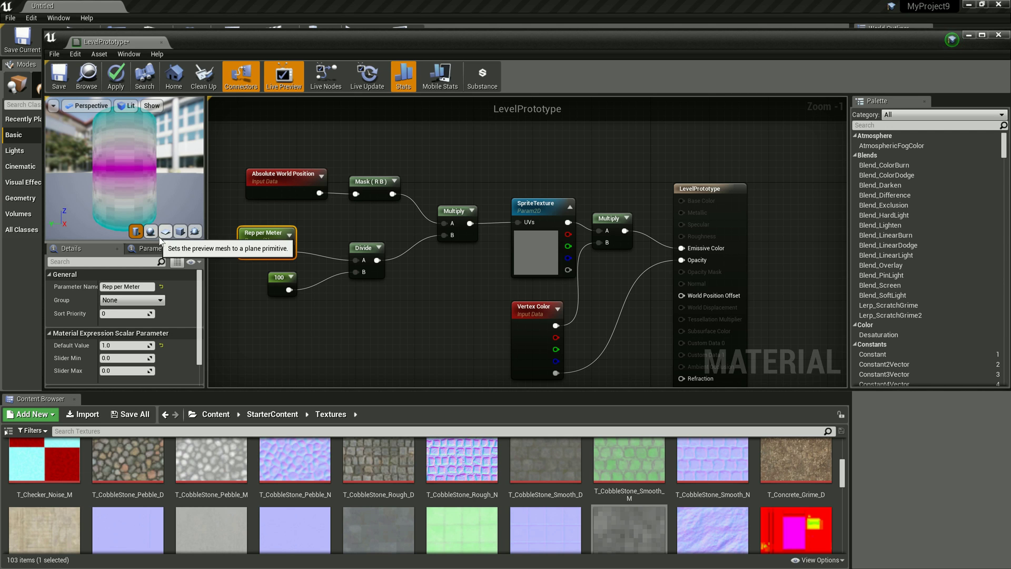
Step: Preview the material on the sphere, plane and cube meshes
left_click(153, 232)
left_click(165, 233)
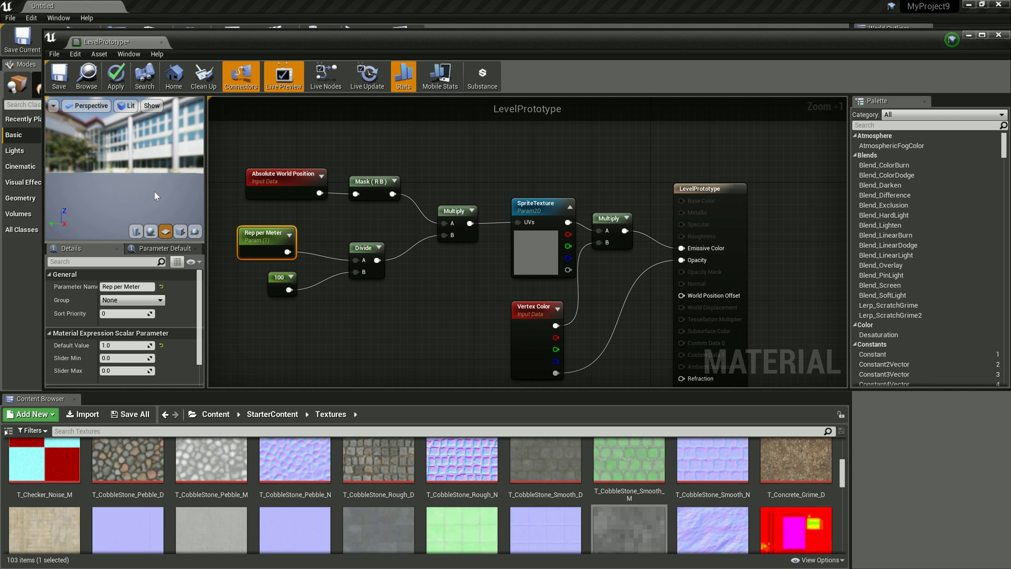
left_click(179, 232)
scroll(143, 179, "down", 3)
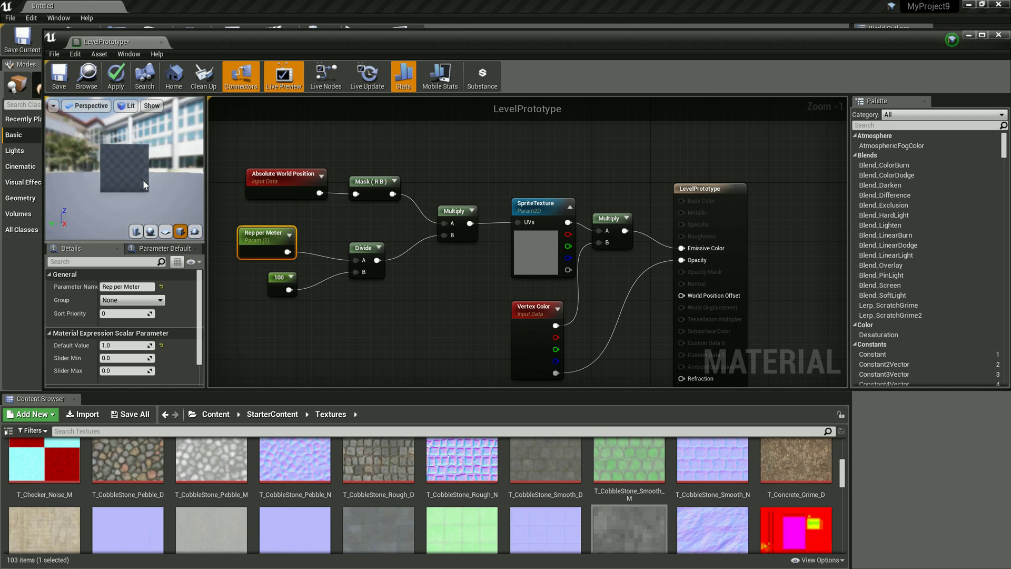
scroll(143, 180, "up", 2)
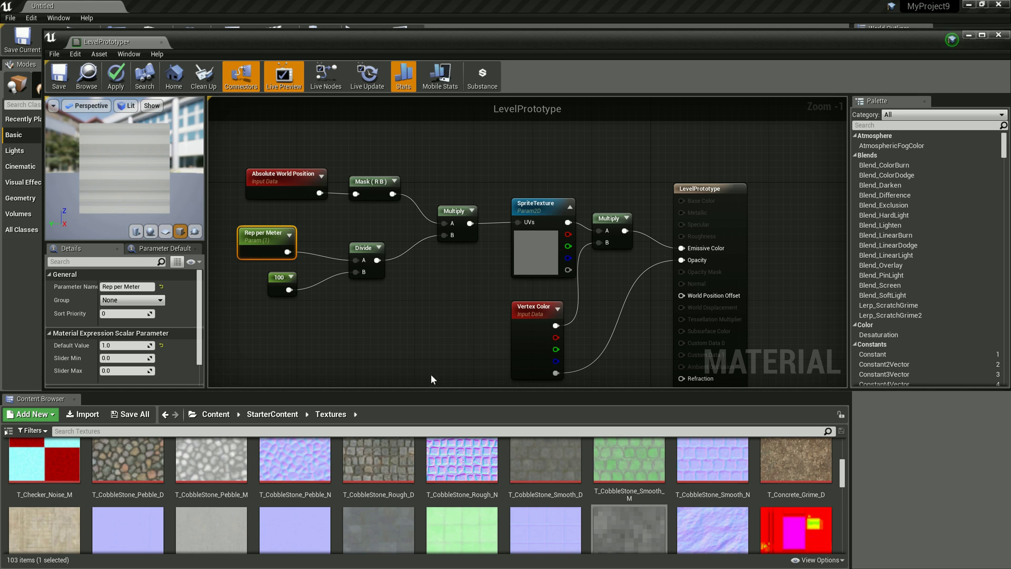
Step: Enlarge the window, save LevelPrototype with Ctrl+S and close the material editor
left_click_drag(429, 390, 429, 448)
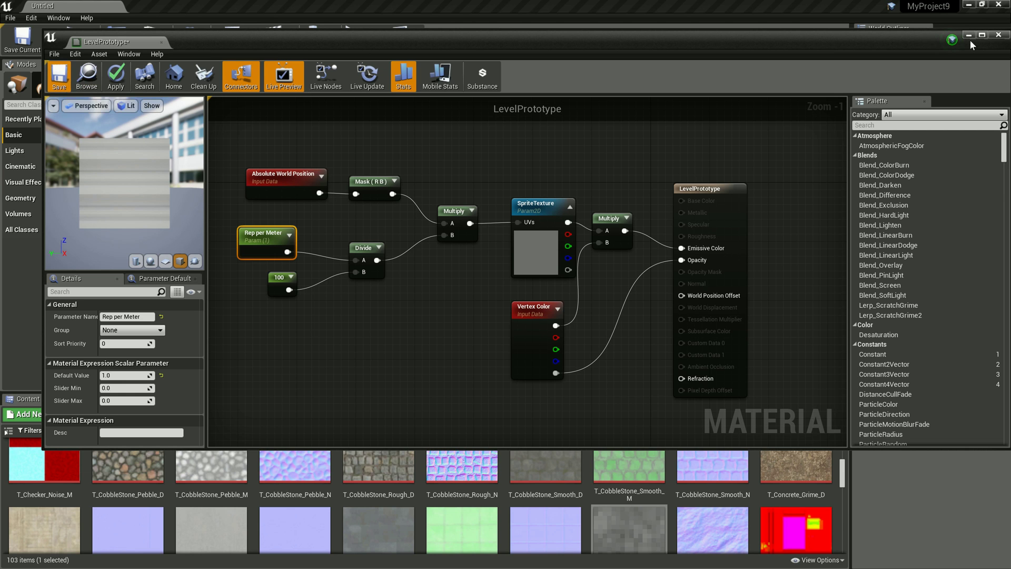
key("ctrl+s")
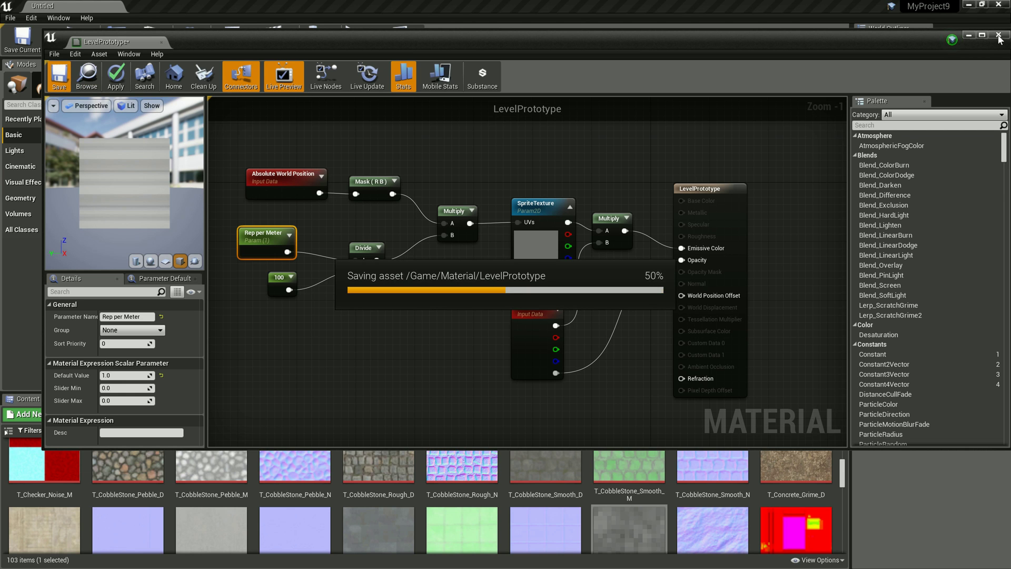
left_click(1000, 36)
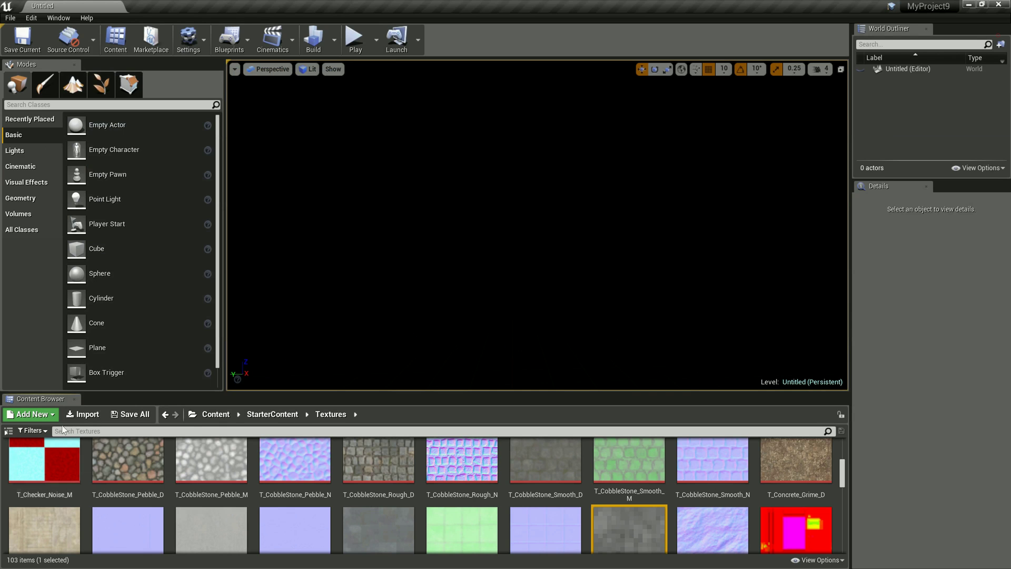
Step: Return to the top-level Content folder and enable Show Collections in the View Options
left_click(216, 414)
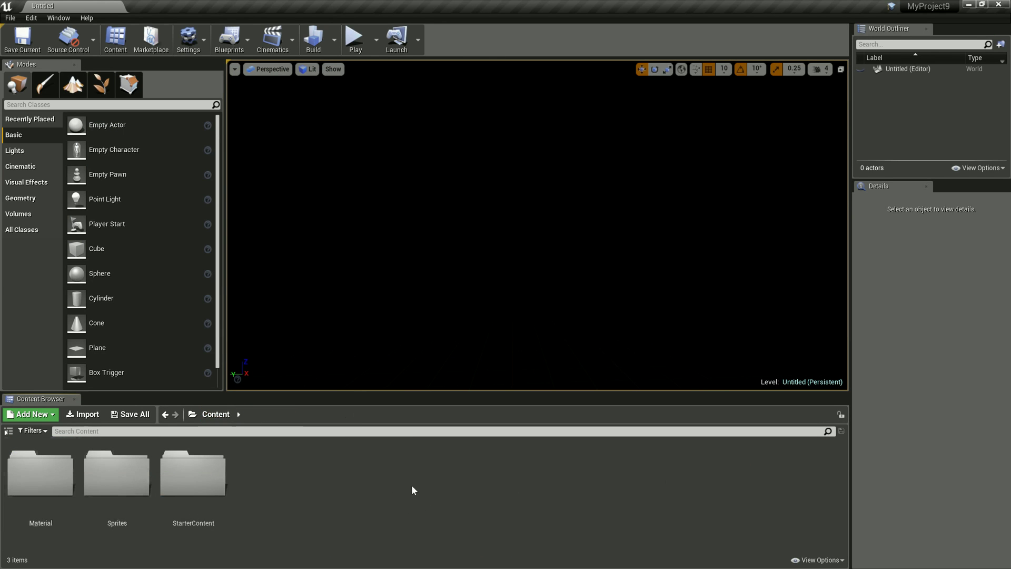
left_click(820, 560)
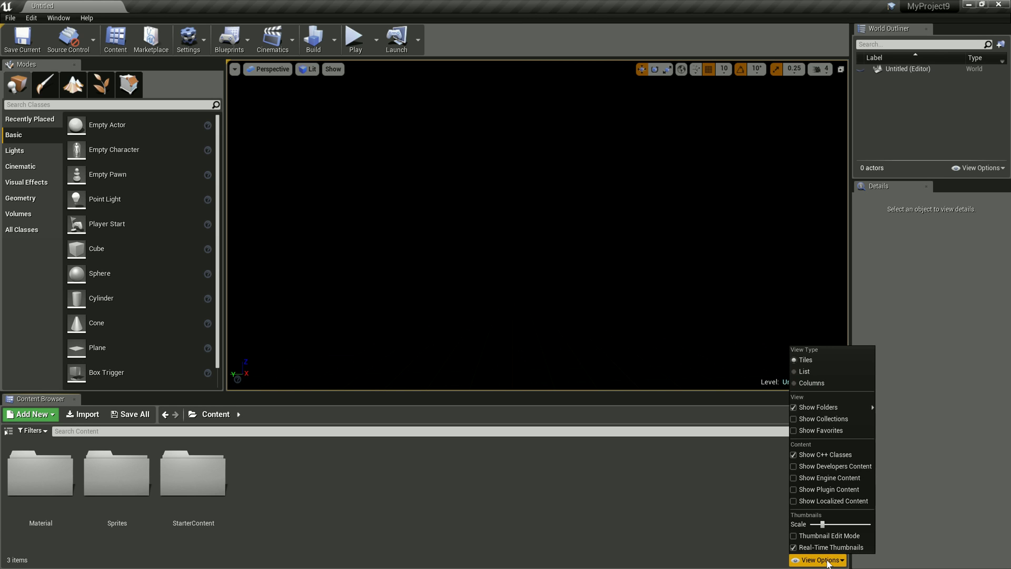
mouse_move(851, 408)
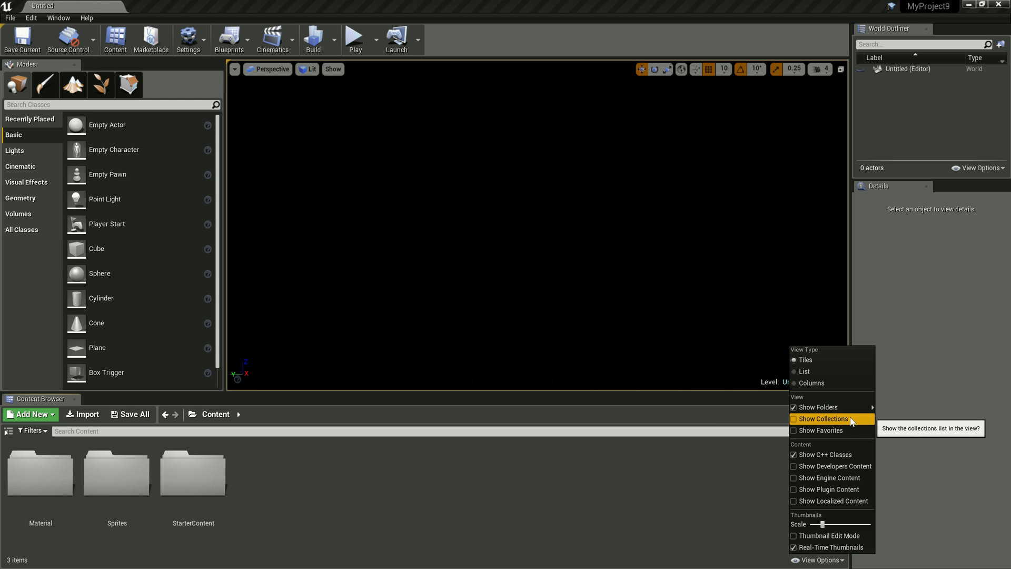
left_click(849, 420)
left_click(818, 560)
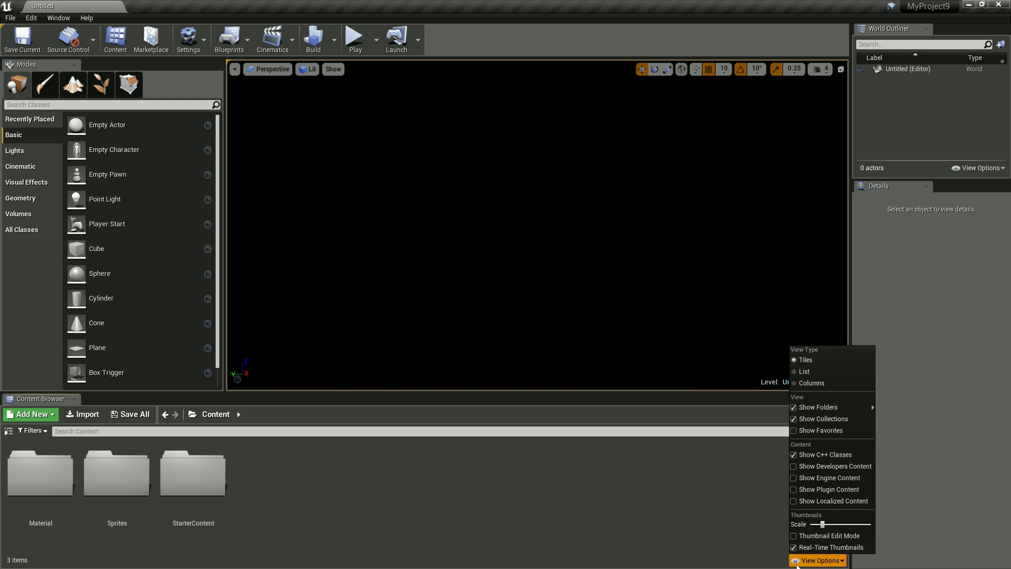
key("Escape")
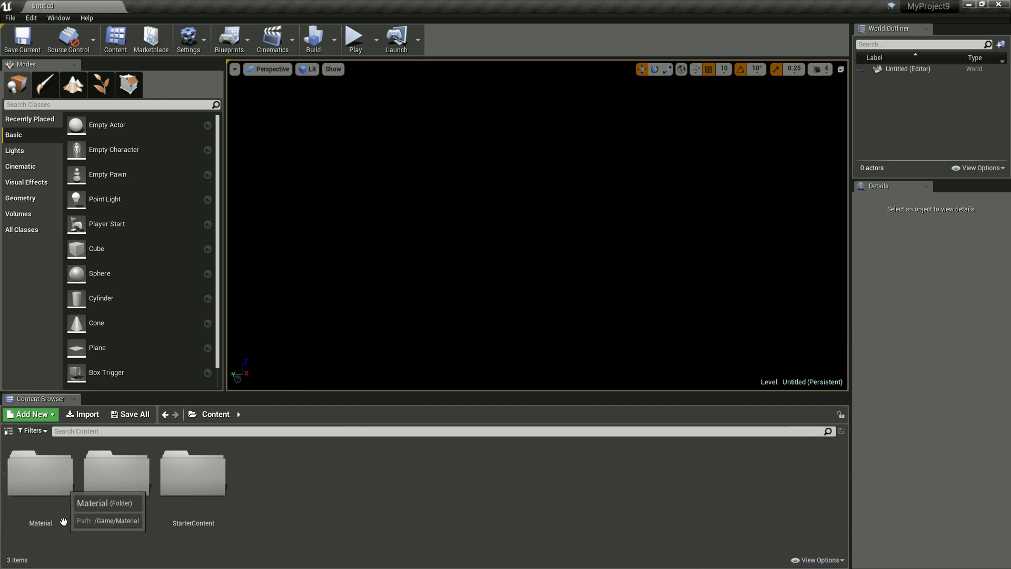